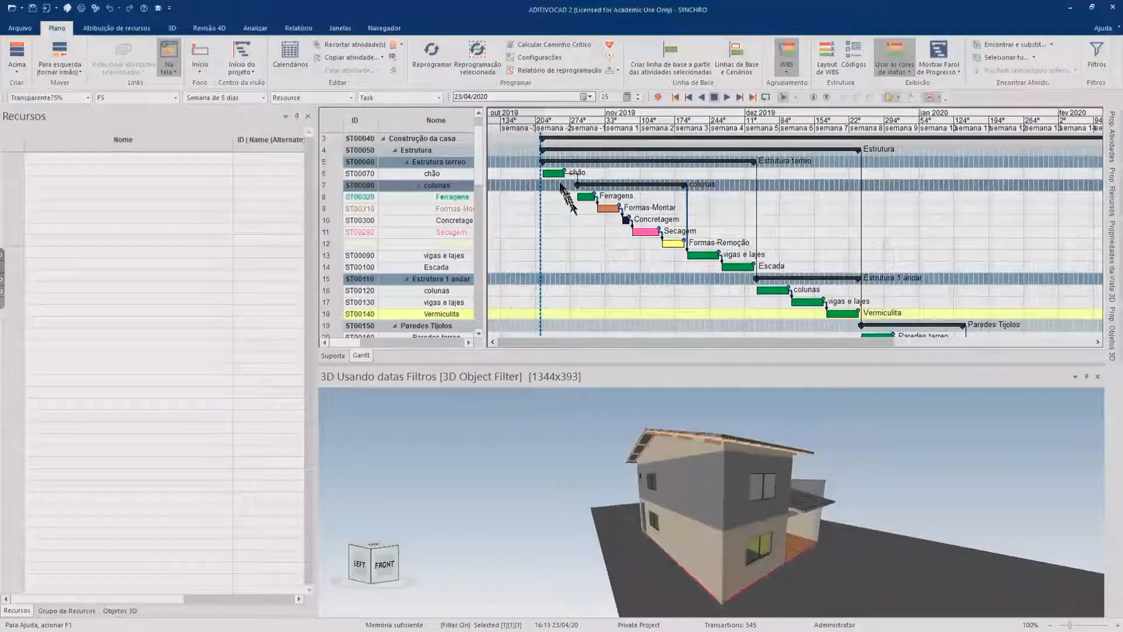
key(ctrl)
key(ctrl)
key(ctrl)
key(ctrl)
key(ctrl)
key(ctrl)
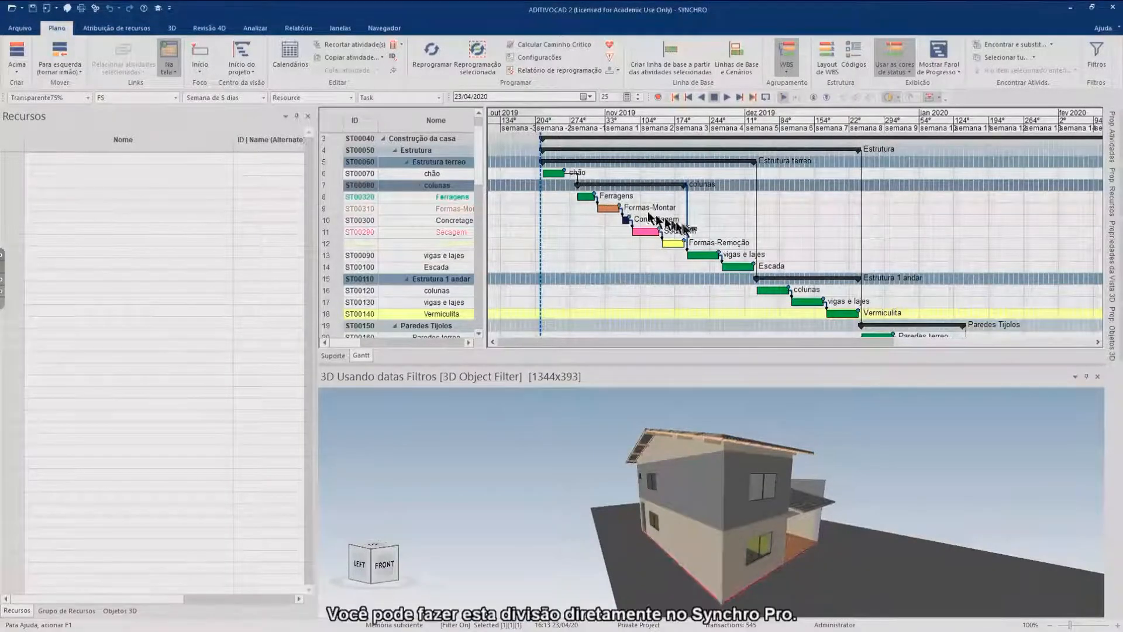
ctrl+scroll(813, 279, down, 1)
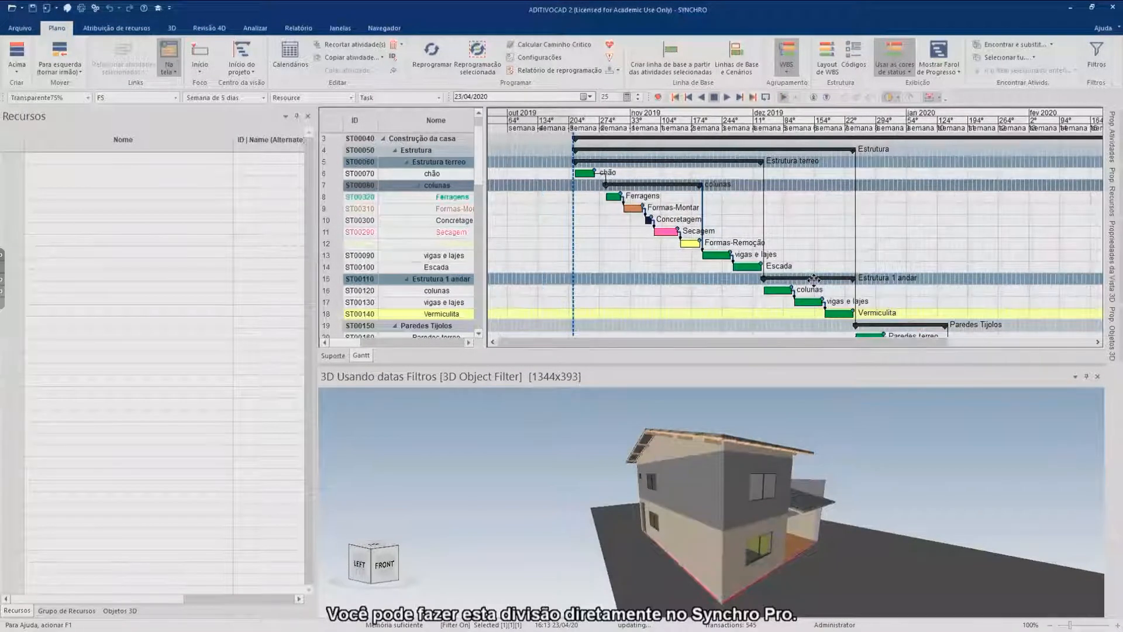
ctrl+scroll(813, 279, up, 1)
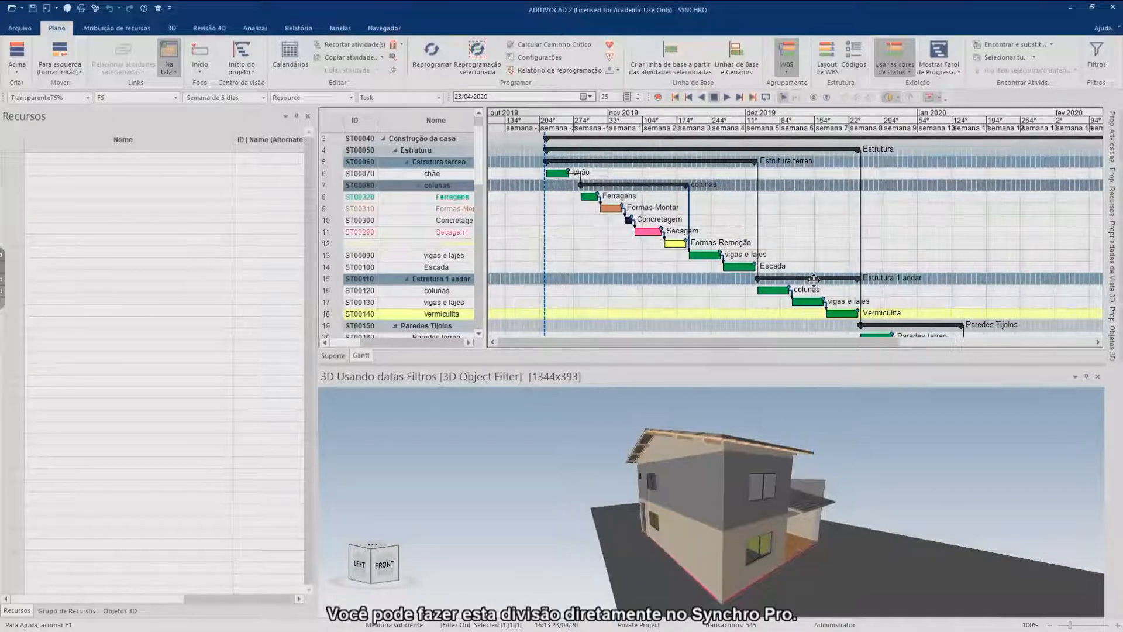
mouse_move(813, 279)
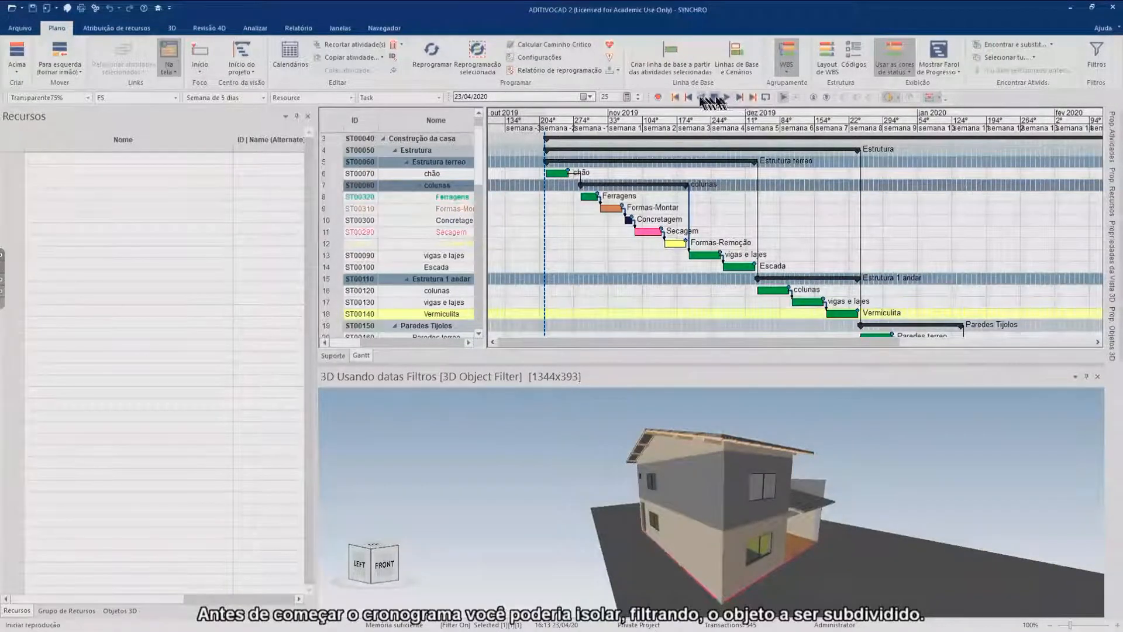
Step: Move the 4D focus time to the start of the schedule and bring the ground slab into view from above
click(674, 96)
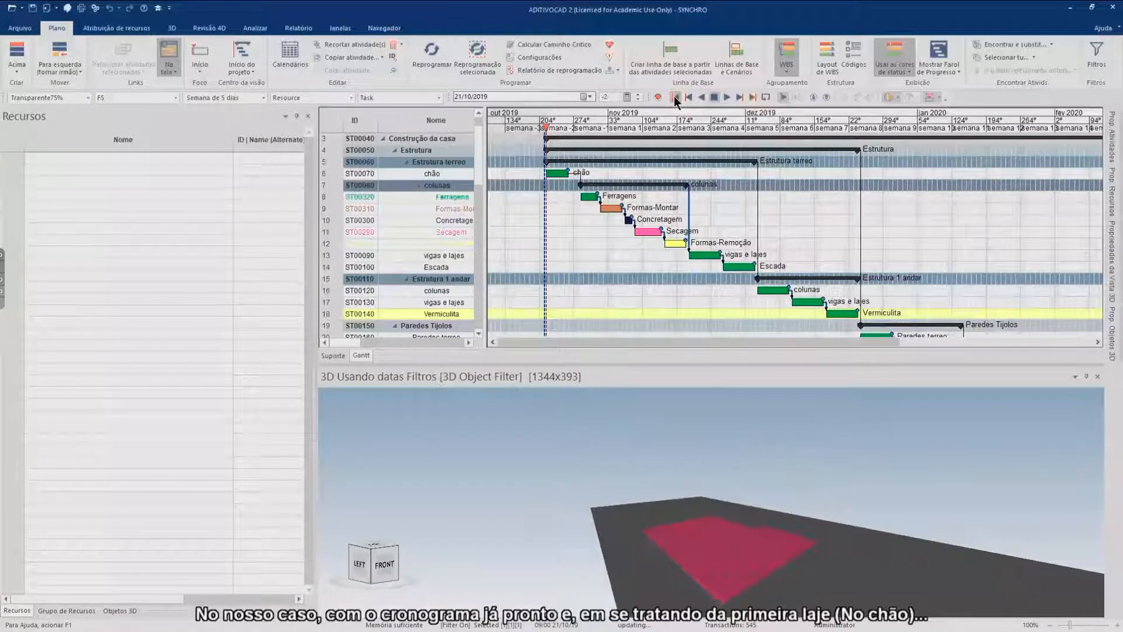
scroll(745, 602, up, 4)
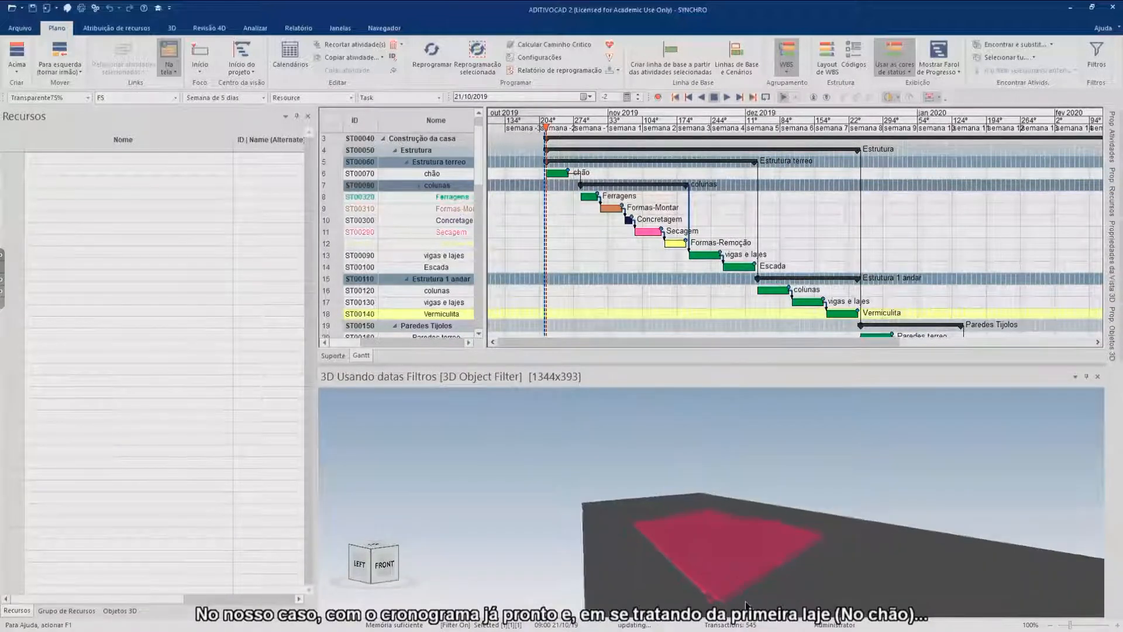
scroll(711, 533, up, 1)
shift+click(709, 550)
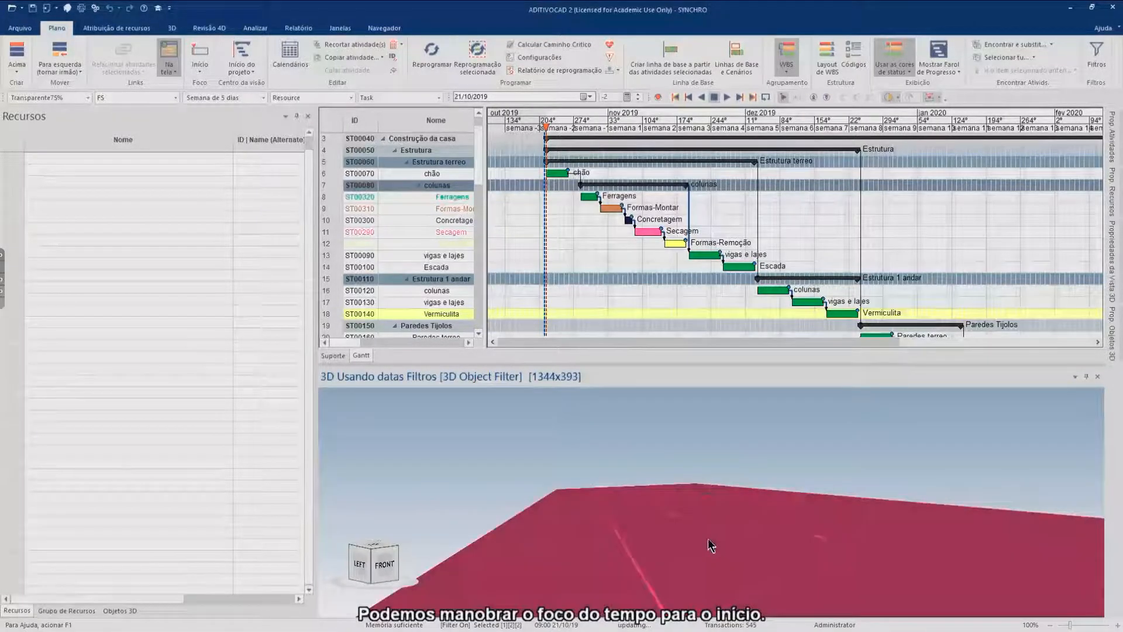
shift+middle_drag(696, 447, 693, 484)
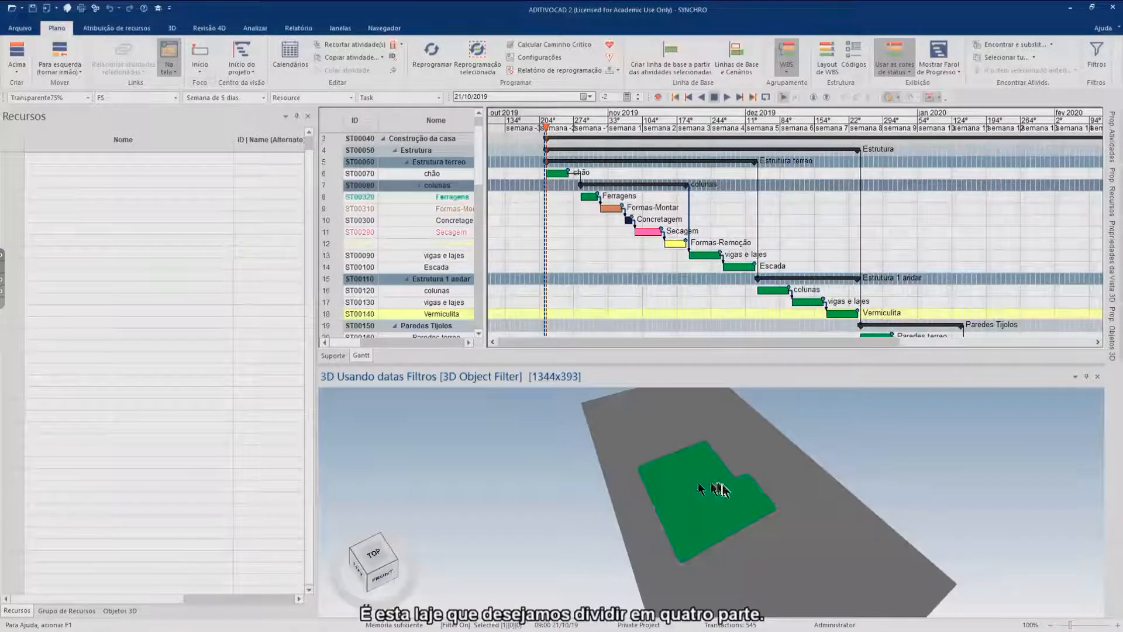
scroll(720, 489, up, 1)
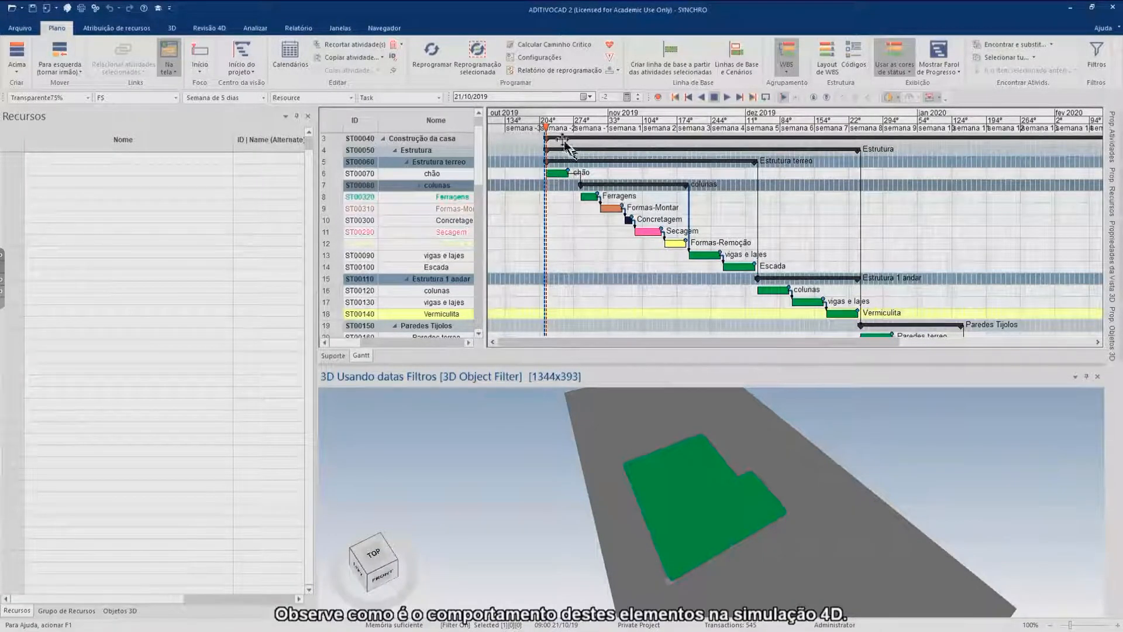
Step: Play the 4D simulation from just before the chão task and stop it at 29/10/2019
click(545, 129)
drag(546, 129, 541, 128)
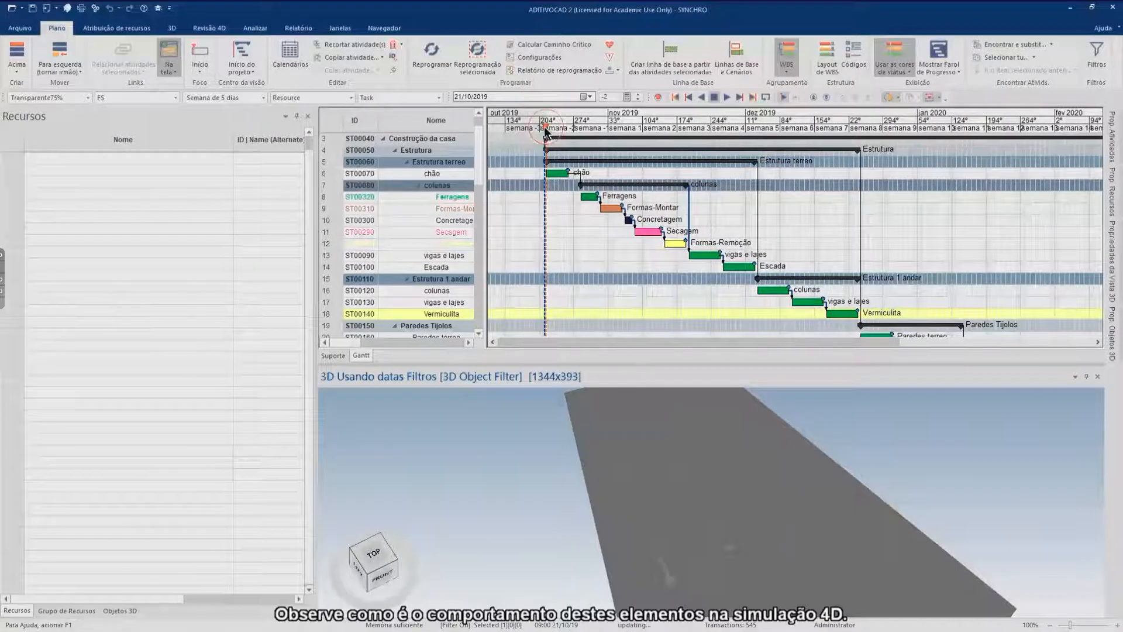
click(727, 96)
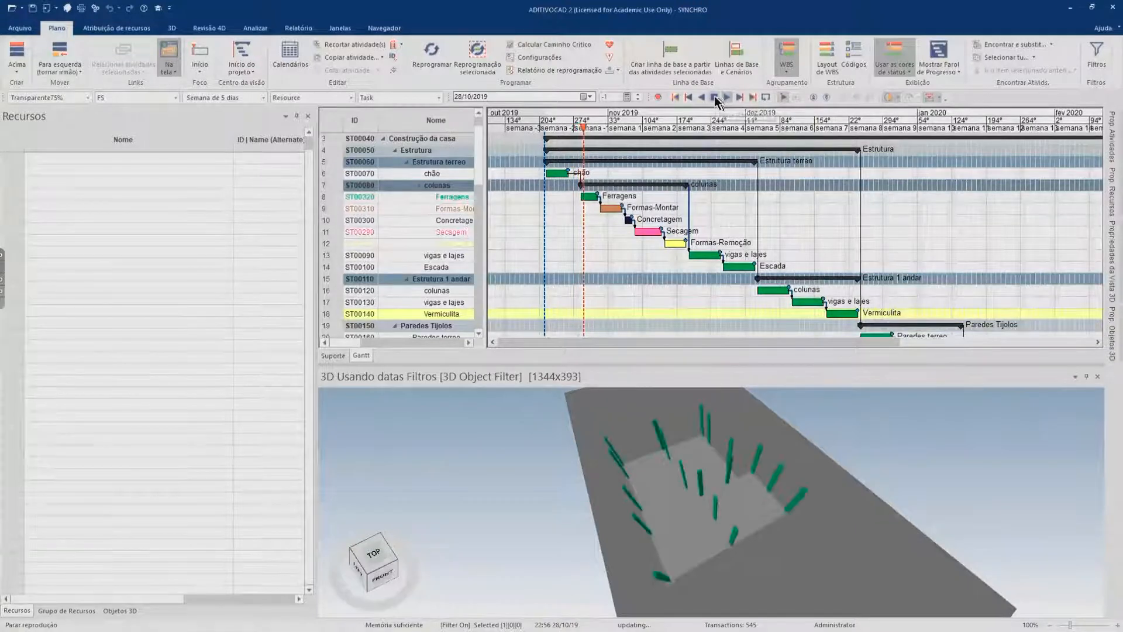
click(713, 97)
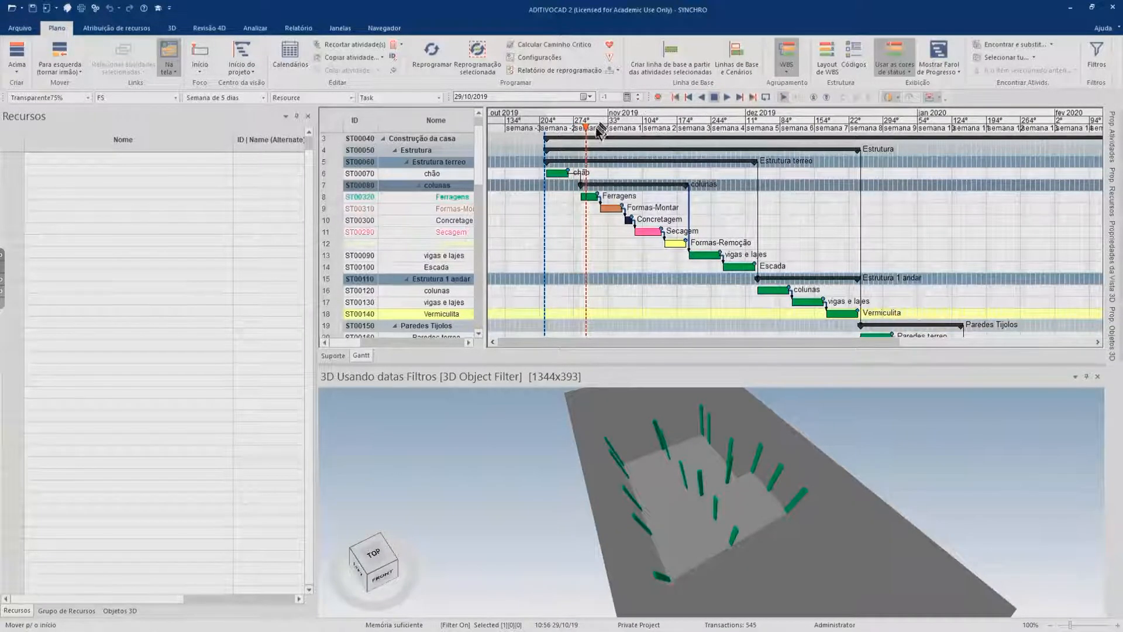
Step: Set the focus date to 22/10/2019 and open the 3D subdivision window for the ground slab with an enlarged preview
drag(584, 132, 555, 133)
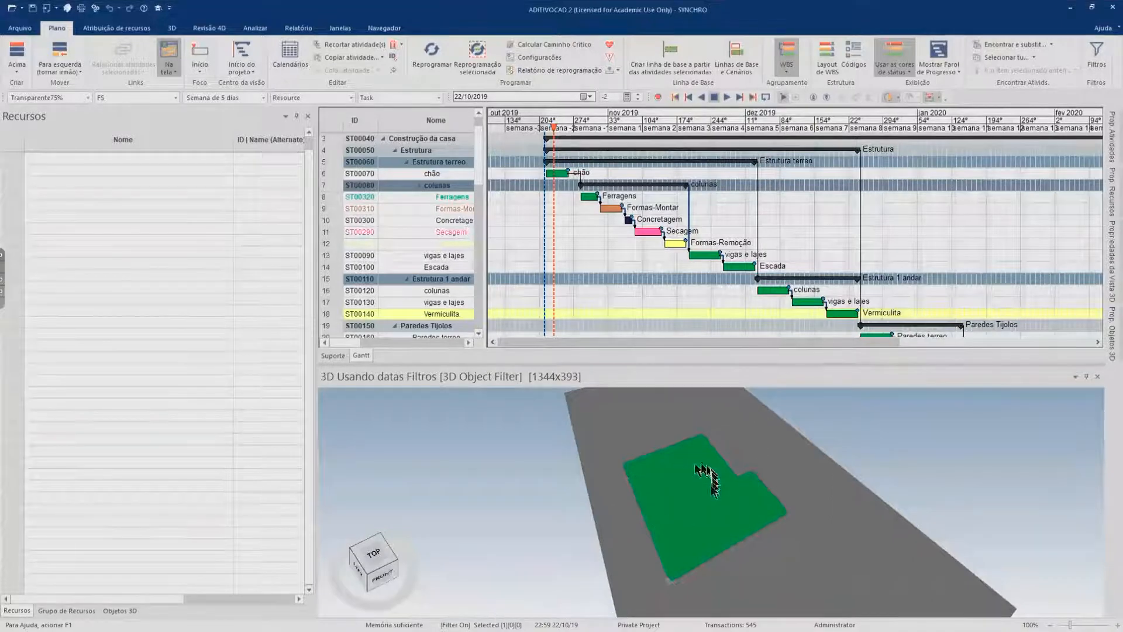
click(676, 500)
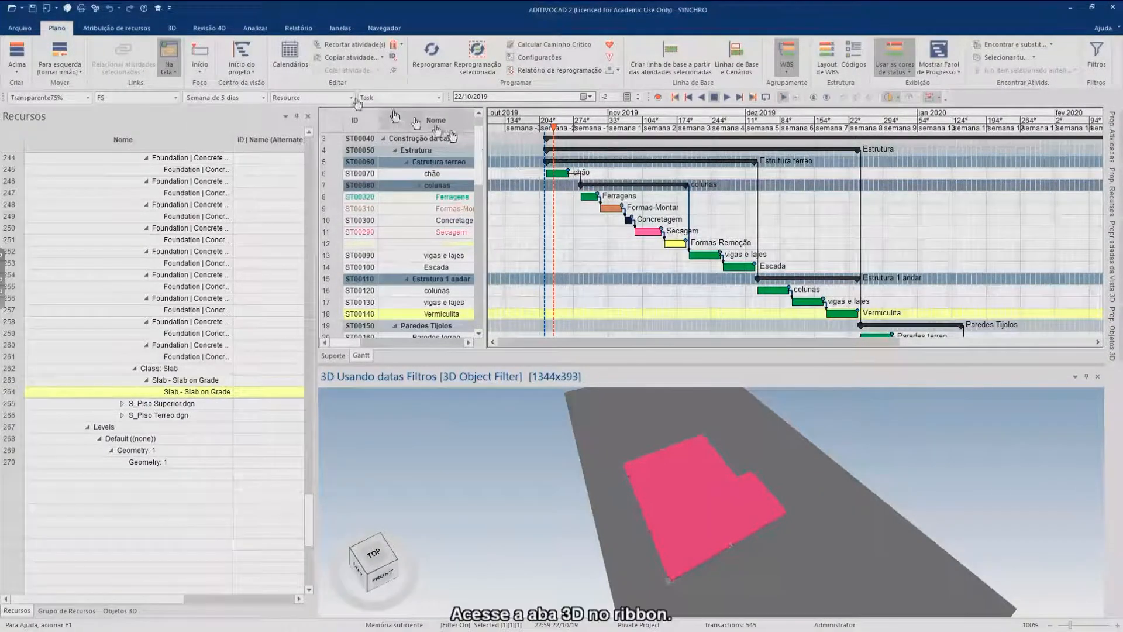
click(172, 28)
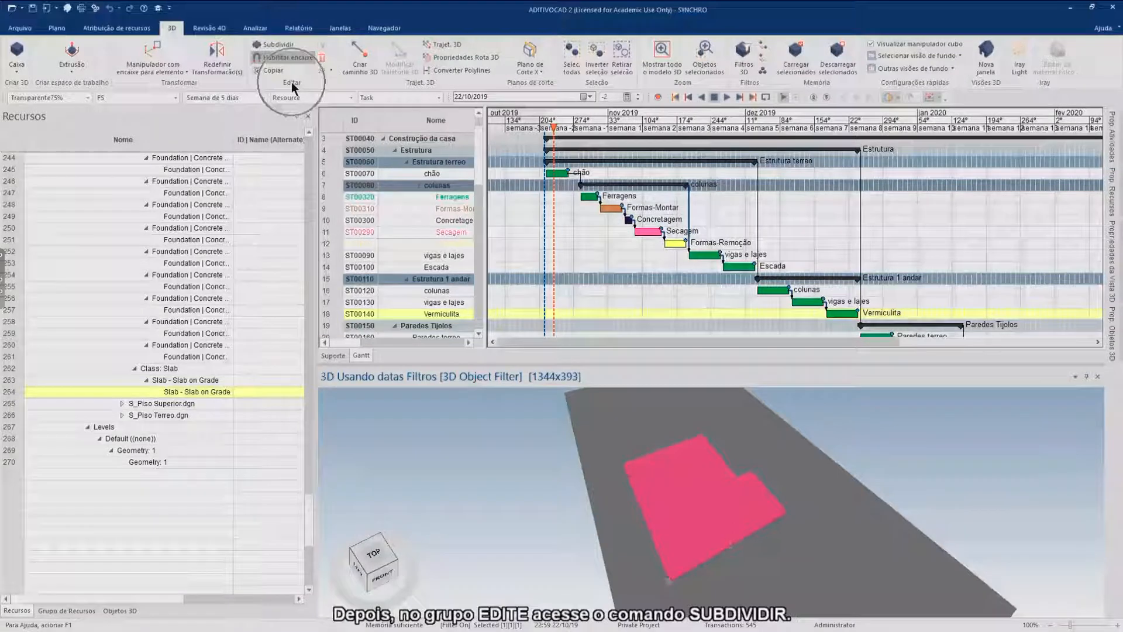
click(277, 45)
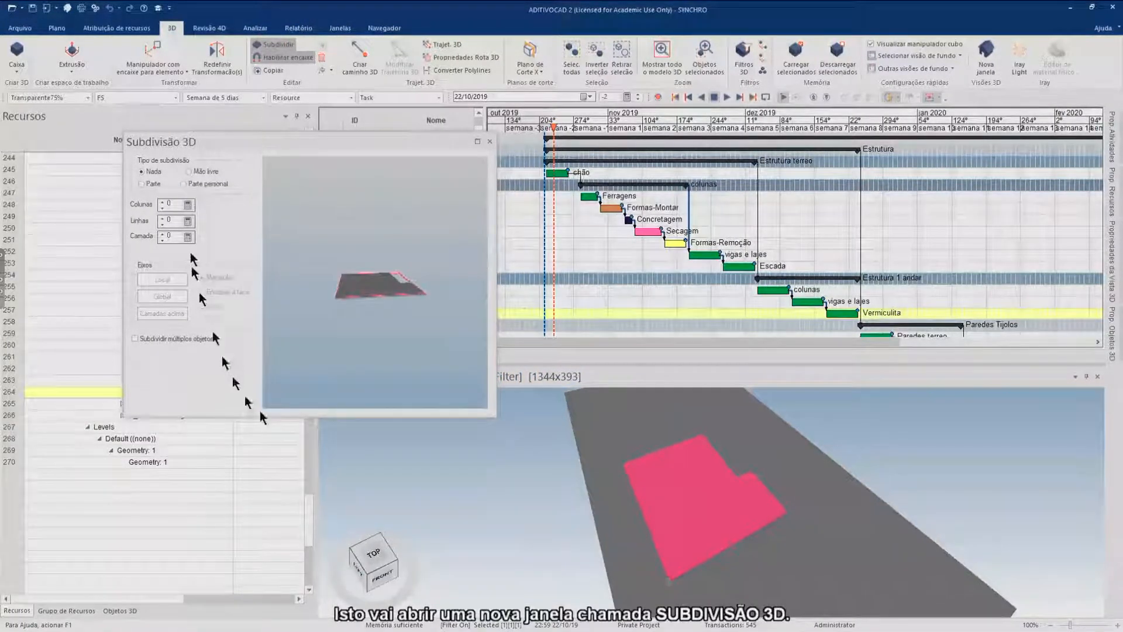
drag(500, 423, 498, 454)
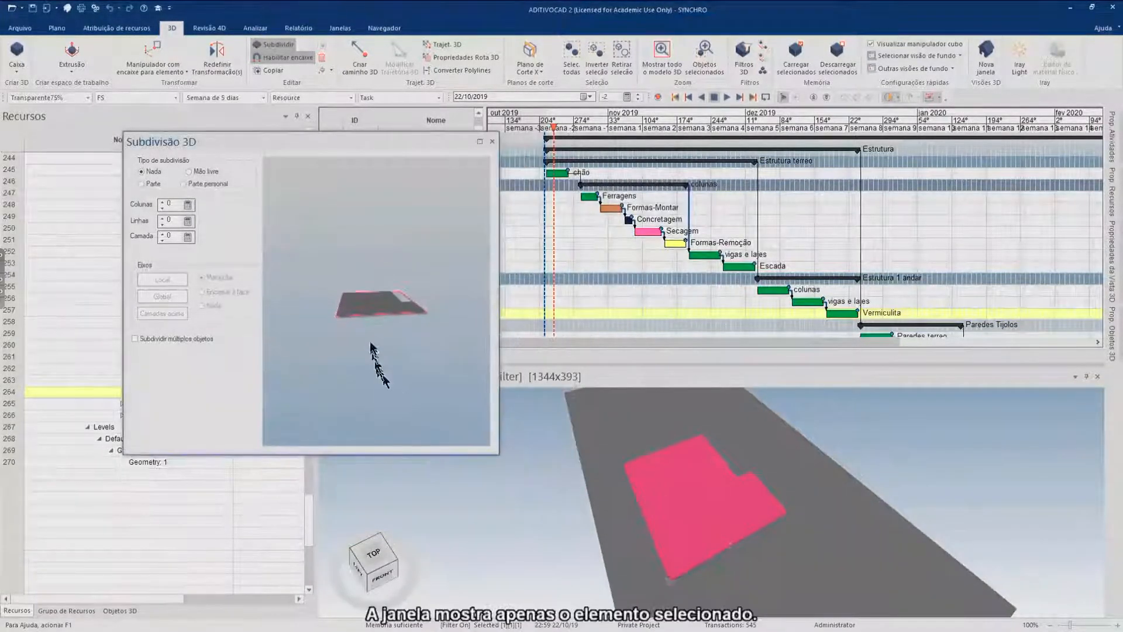
scroll(376, 318, up, 5)
drag(375, 306, 409, 336)
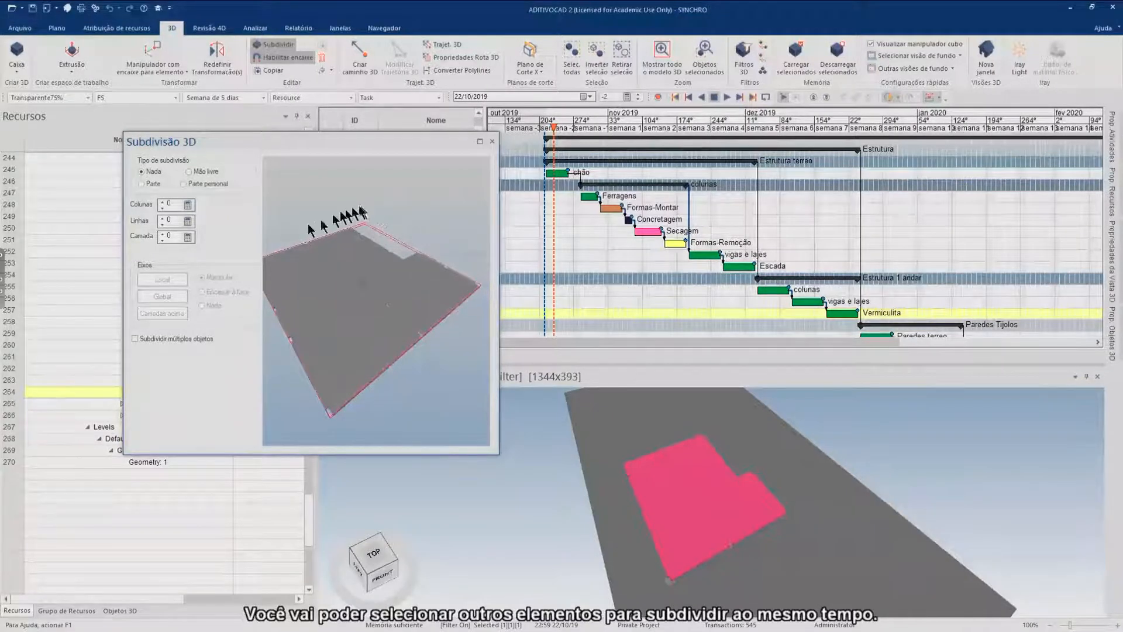
drag(356, 319, 367, 319)
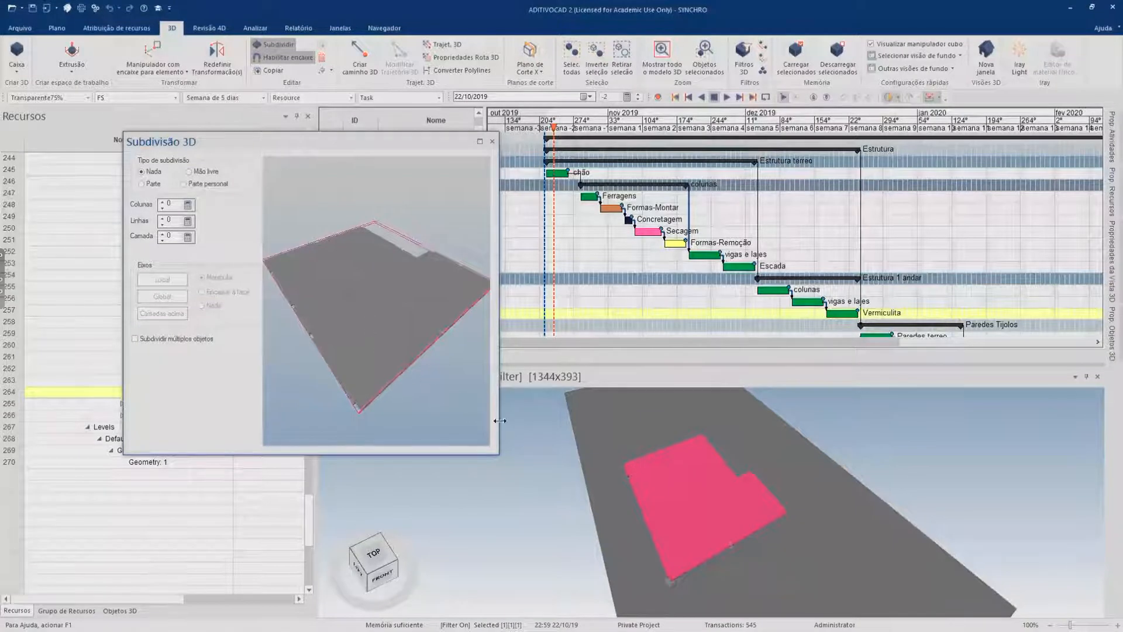
Step: Add the terrain to the objects in the subdivision window, and remove it again so only the slab is selected
ctrl+click(576, 422)
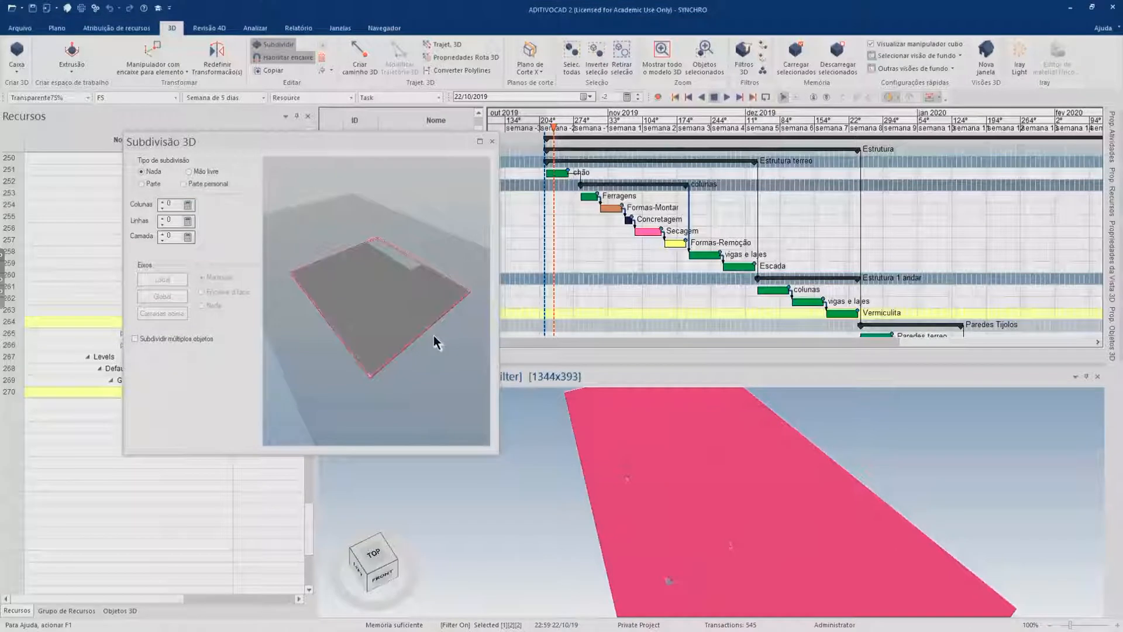
ctrl+click(592, 415)
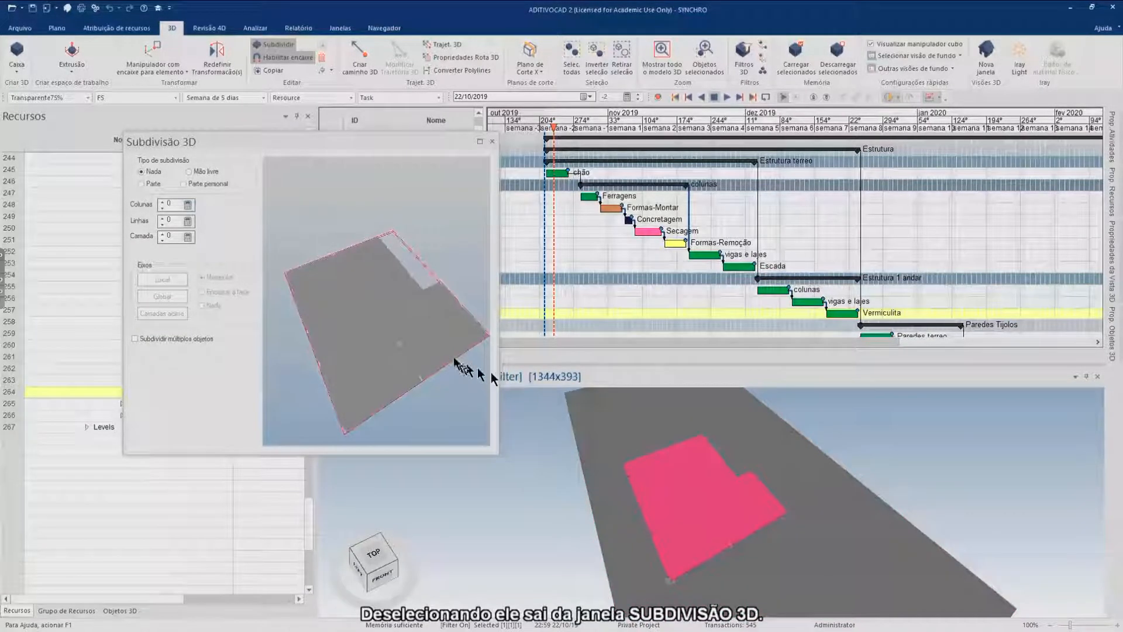
drag(388, 350, 386, 325)
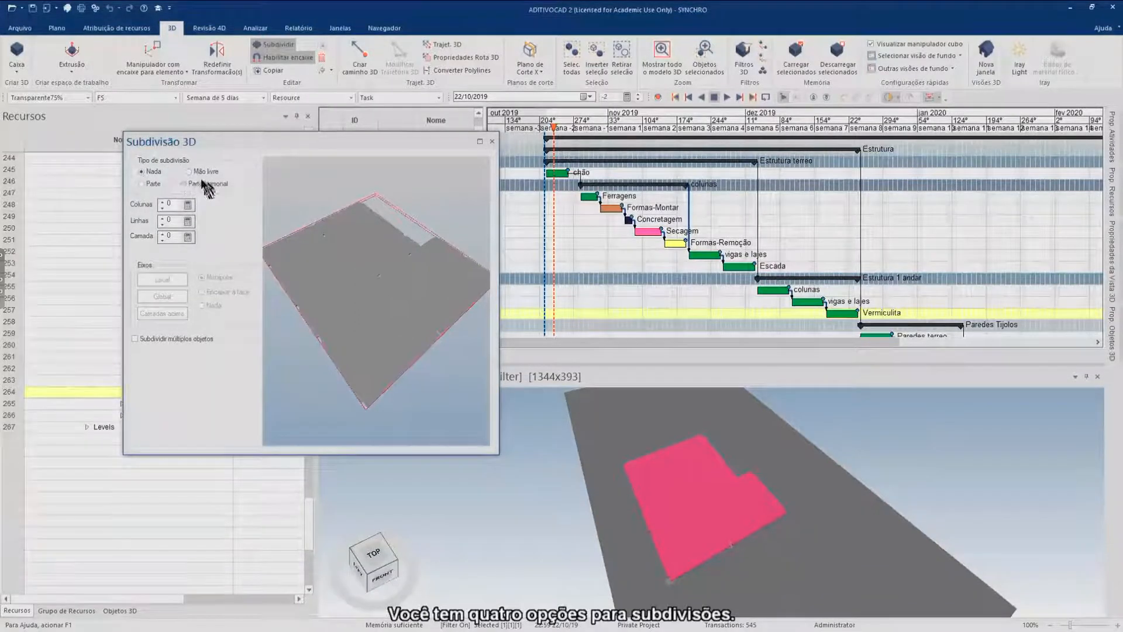
Step: Subdivide the slab using the Parte type with 2 column cuts and 2 row cuts
click(151, 177)
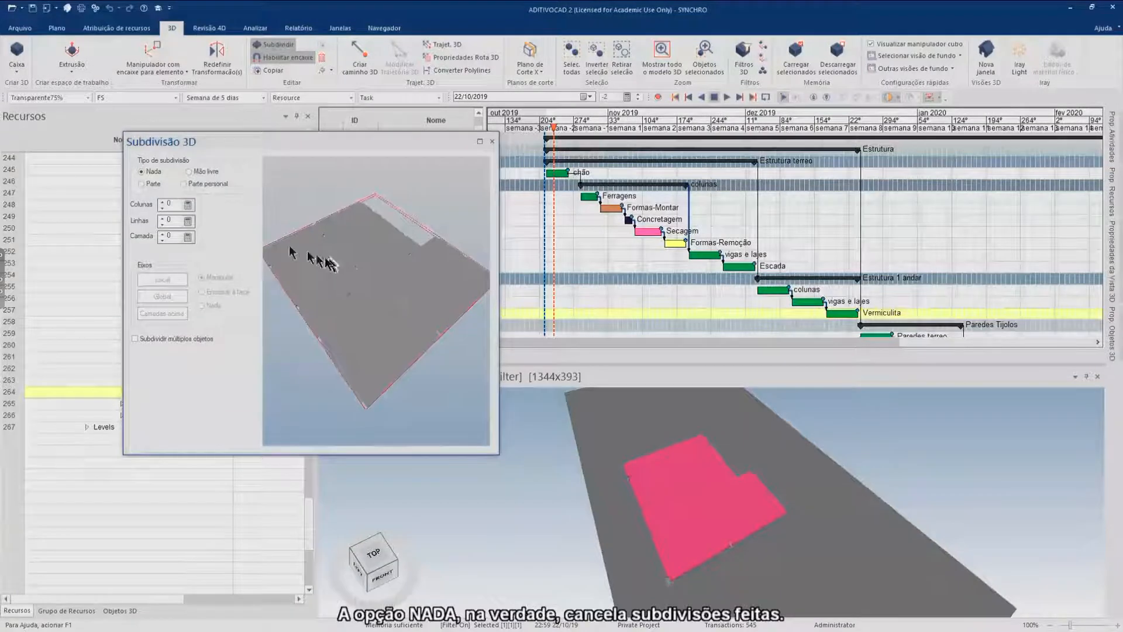
click(142, 184)
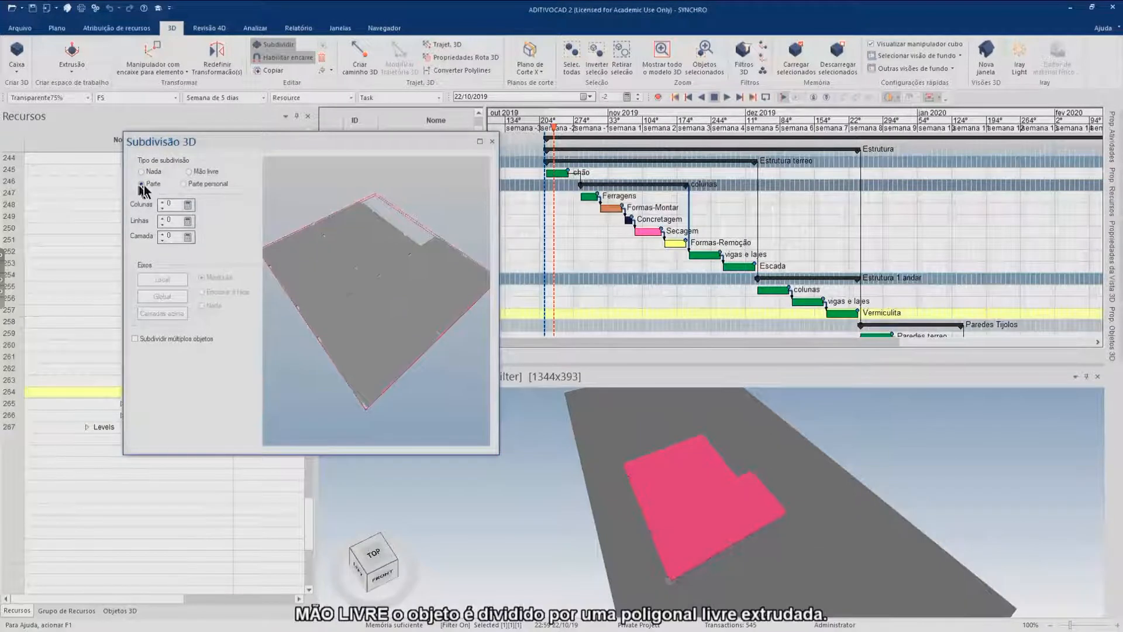
click(182, 184)
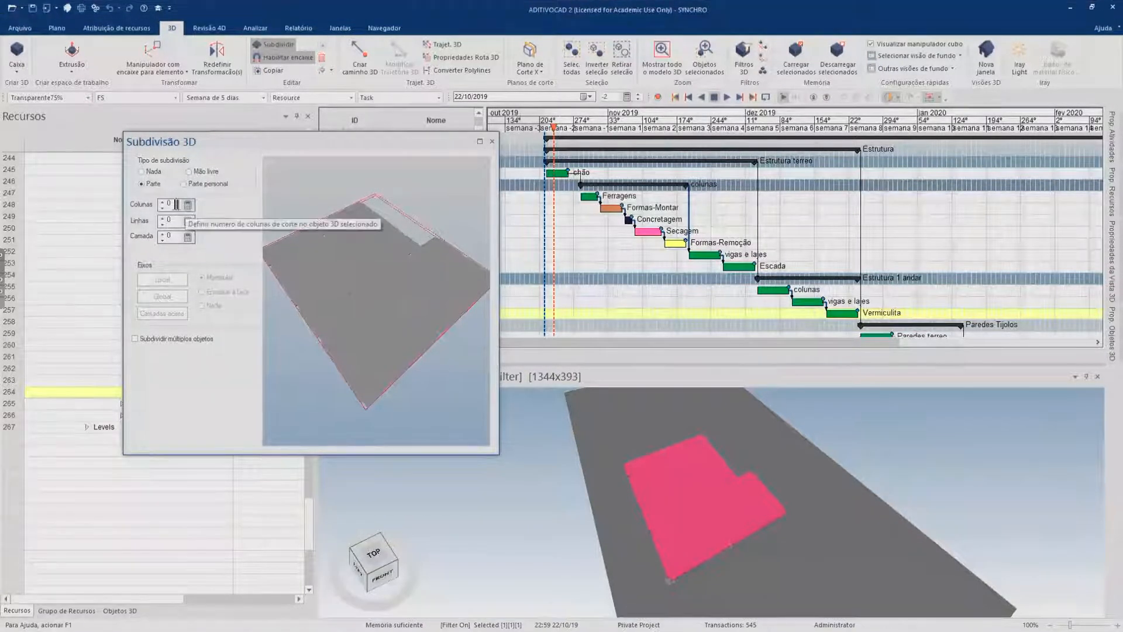
click(162, 202)
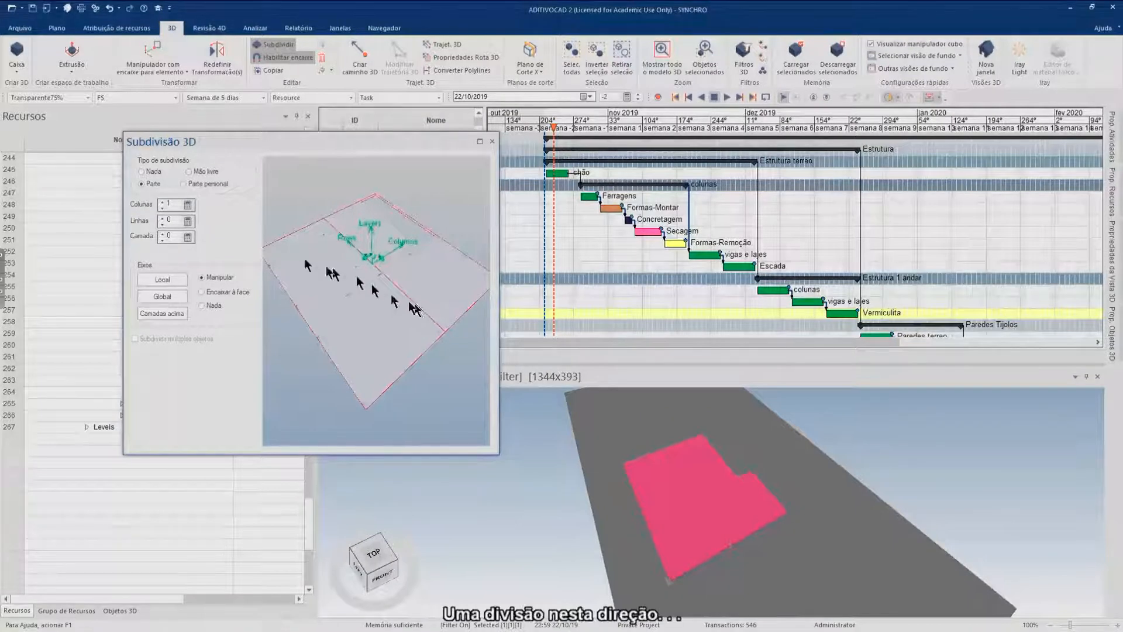
click(162, 202)
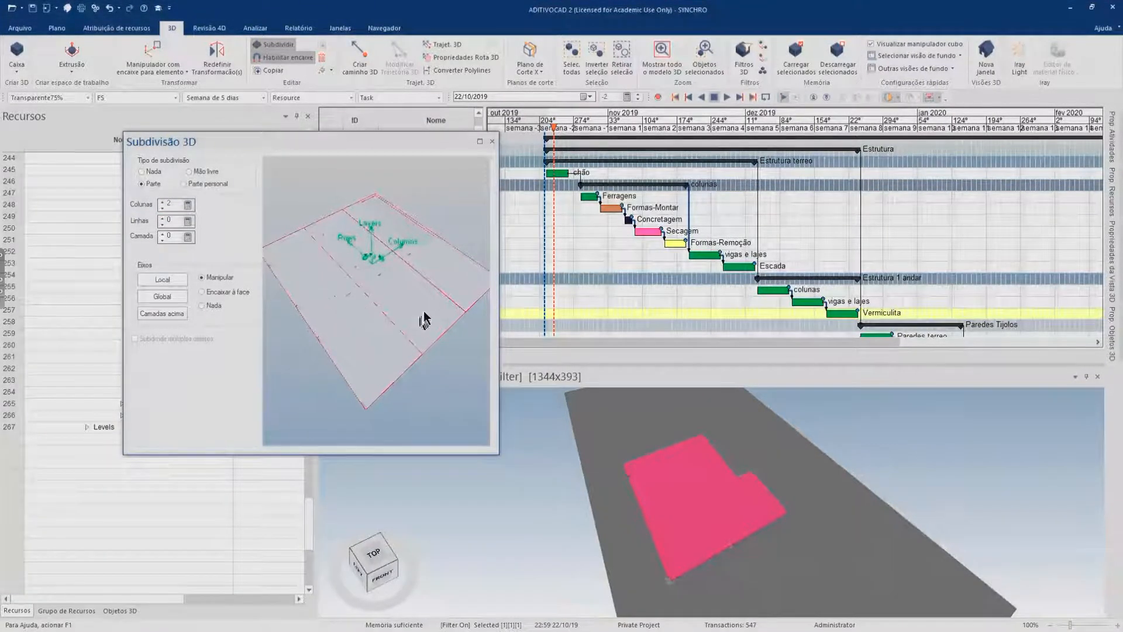
middle_drag(403, 321, 399, 291)
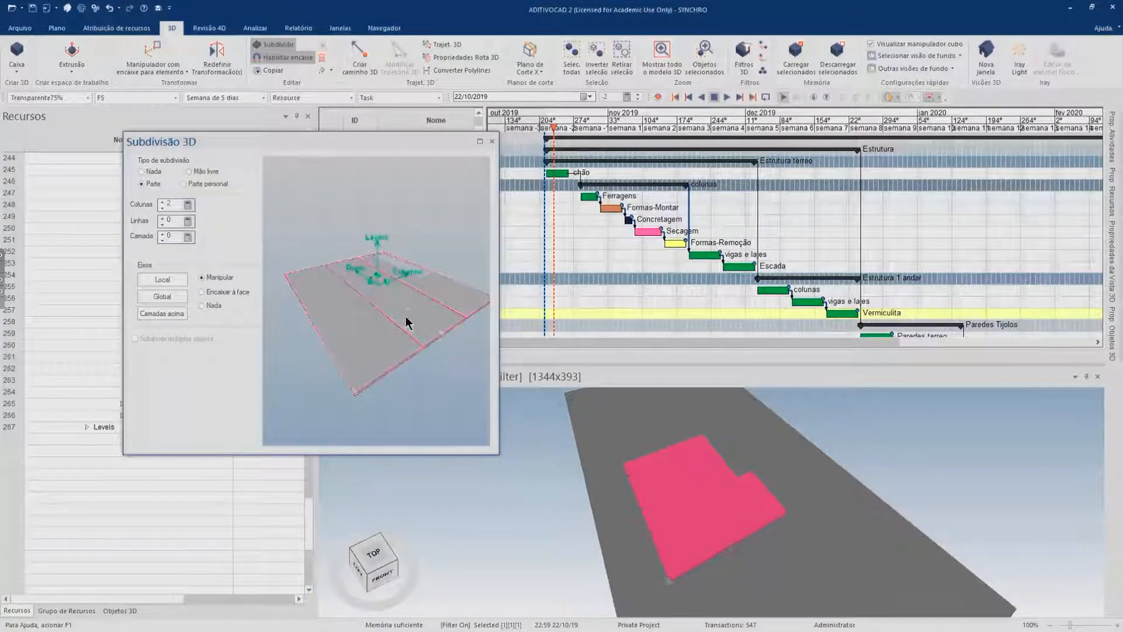
click(163, 218)
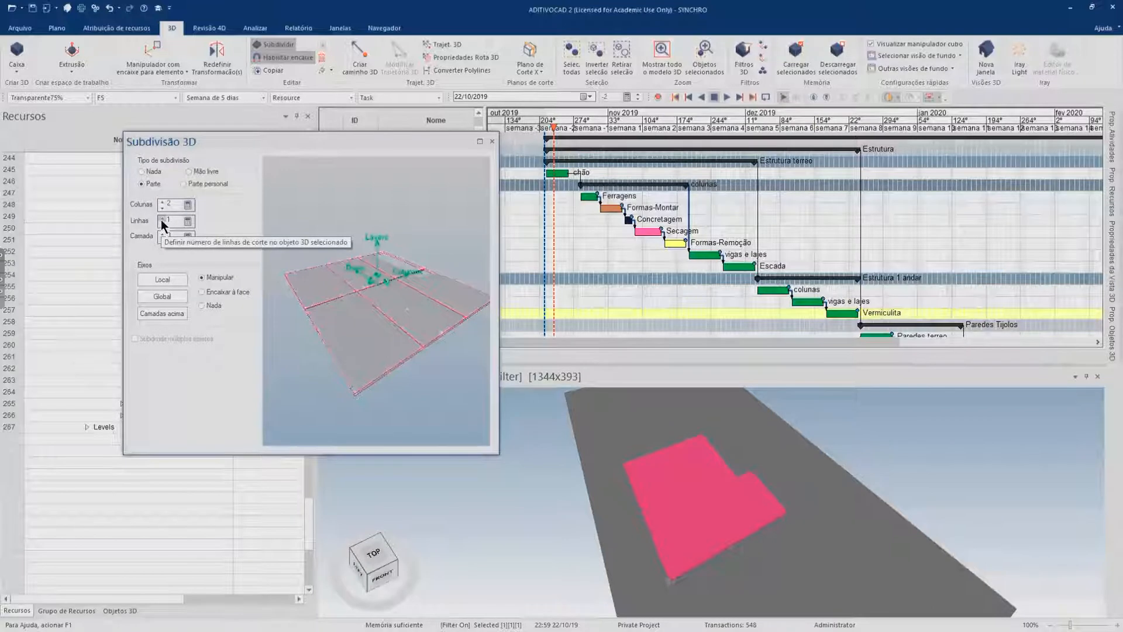
click(160, 218)
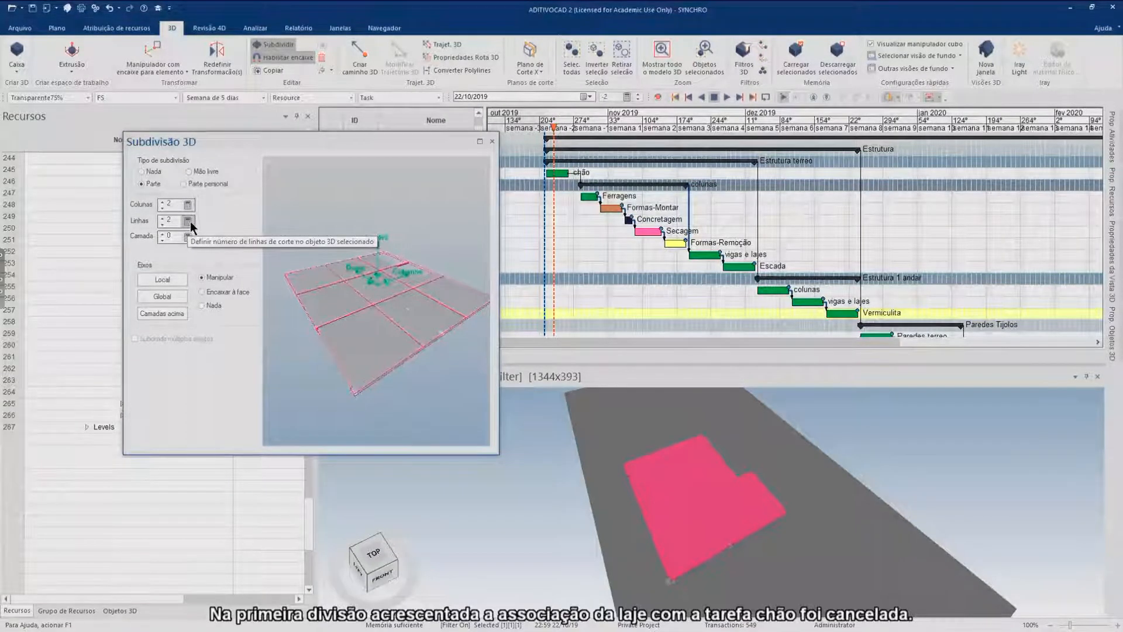
key(ctrl)
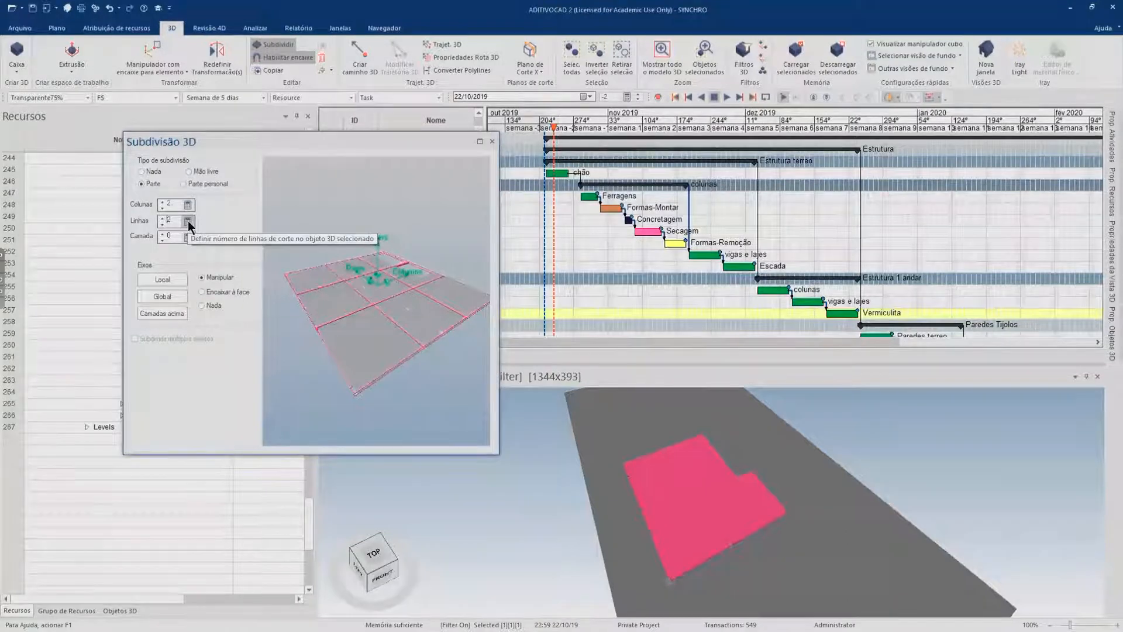
click(187, 220)
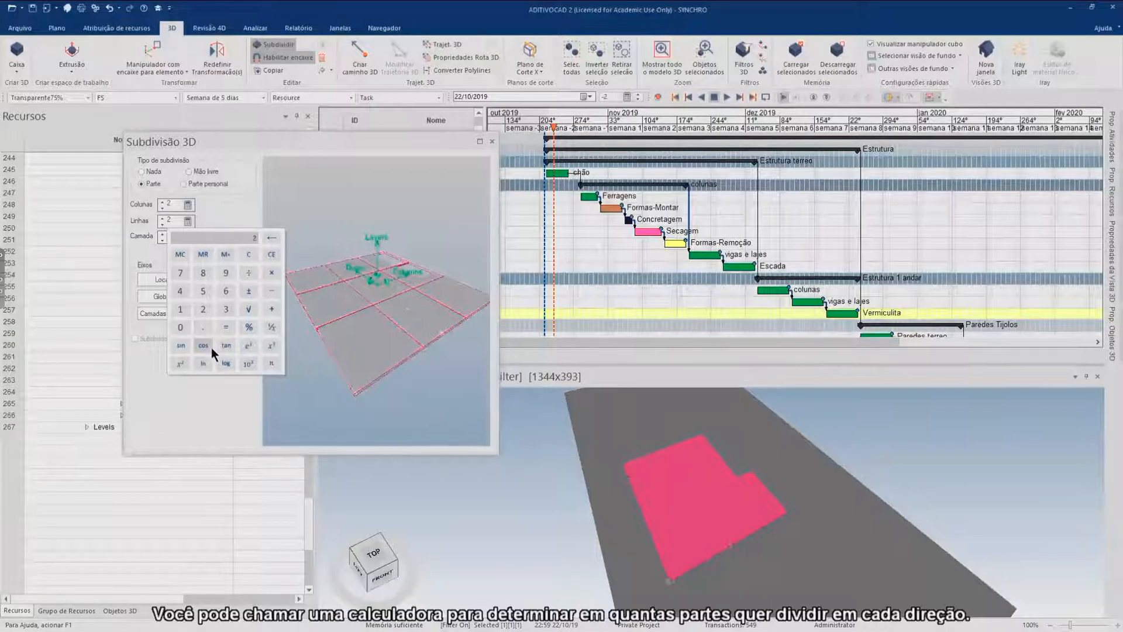
click(208, 219)
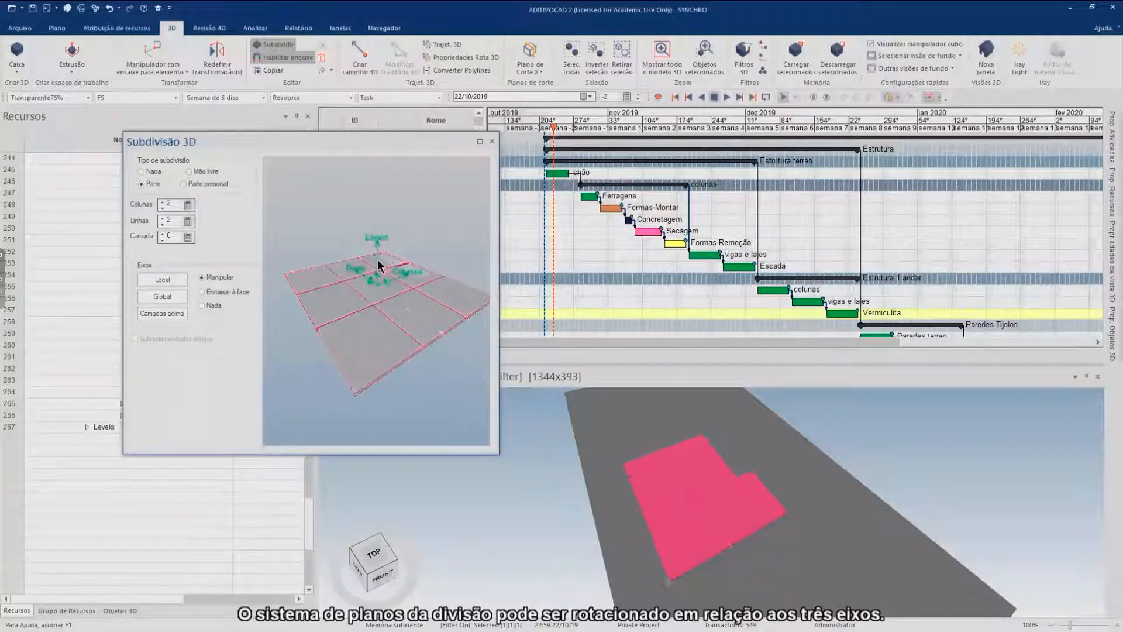
Step: Rotate the slab's system of subdivision planes about its vertical axis
drag(377, 258, 384, 302)
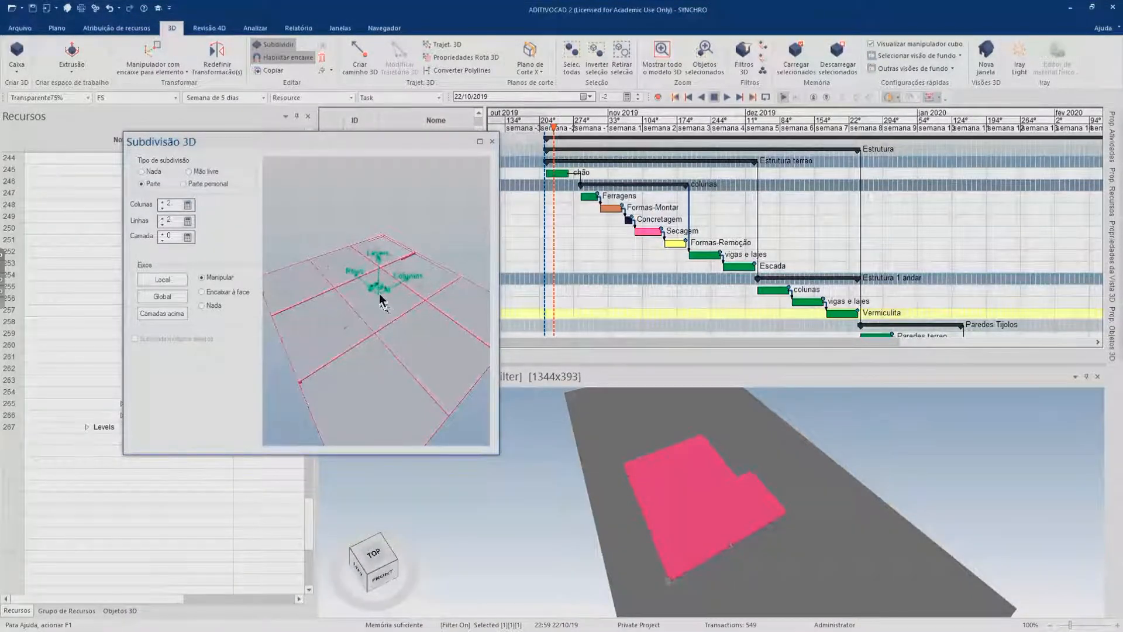
mouse_move(379, 295)
mouse_down()
mouse_move(383, 280)
mouse_move(372, 285)
mouse_move(392, 292)
mouse_move(400, 272)
mouse_move(398, 300)
mouse_move(363, 310)
mouse_move(350, 300)
mouse_move(389, 308)
mouse_up()
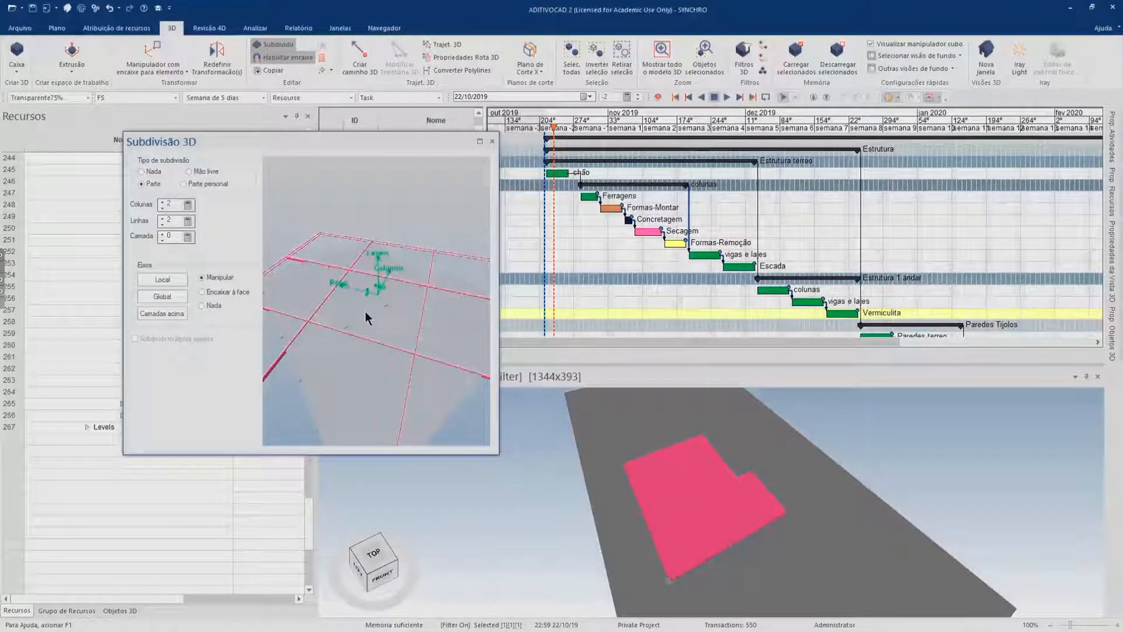
Step: Undo the rotation of the subdivision planes and set the row cuts to 0, accepting the removal of the affected 3D objects
key(ctrl+z)
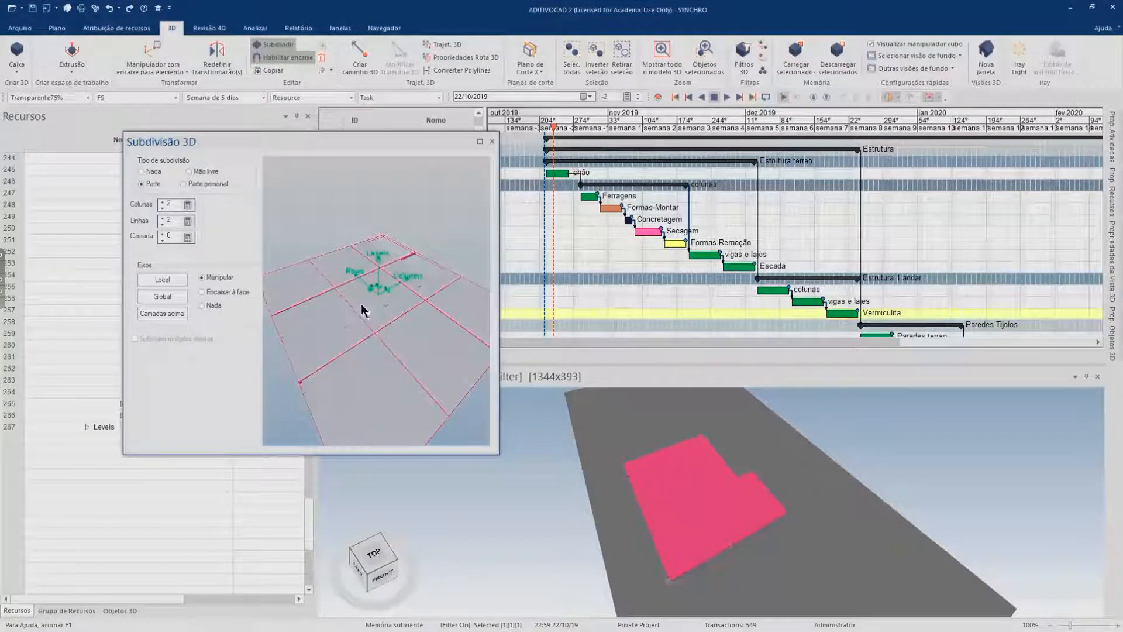
double_click(169, 220)
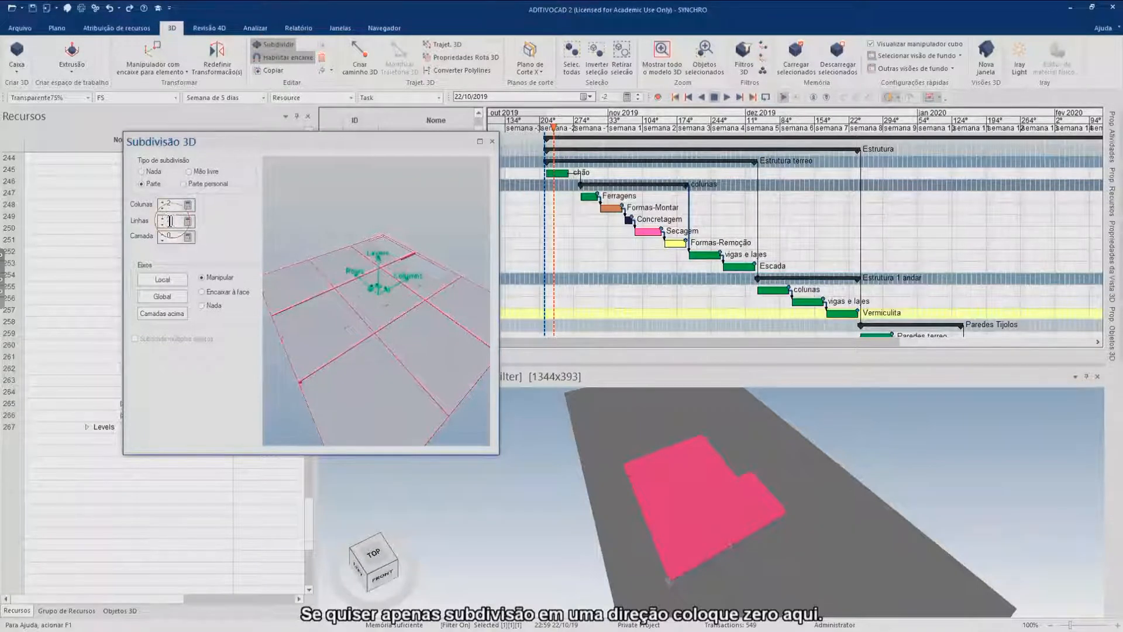
text(0)
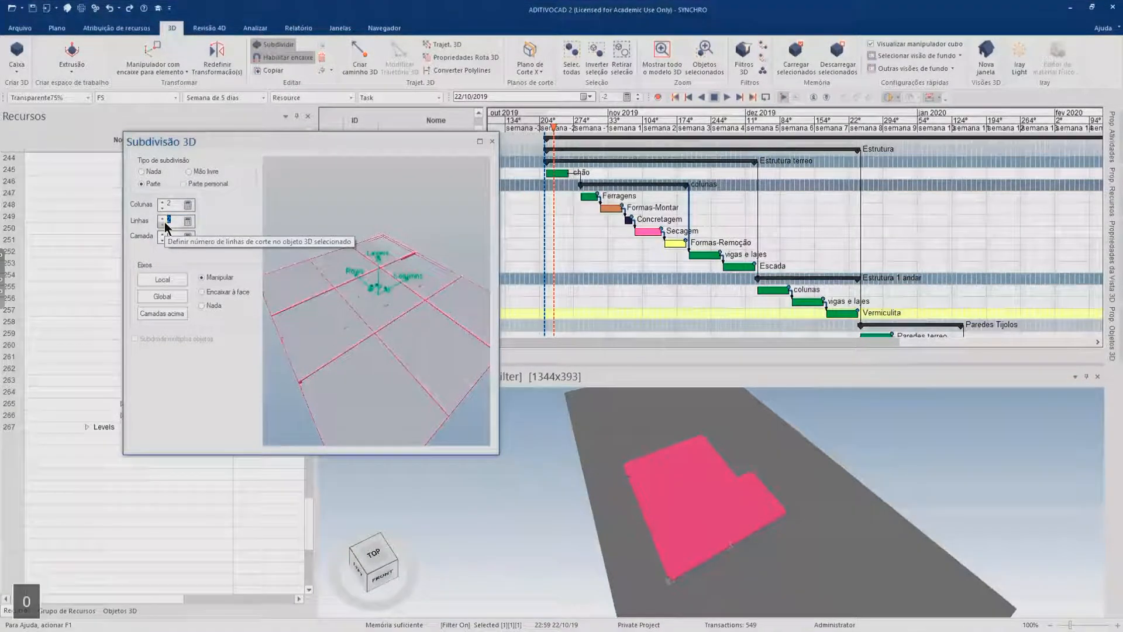
key(Return)
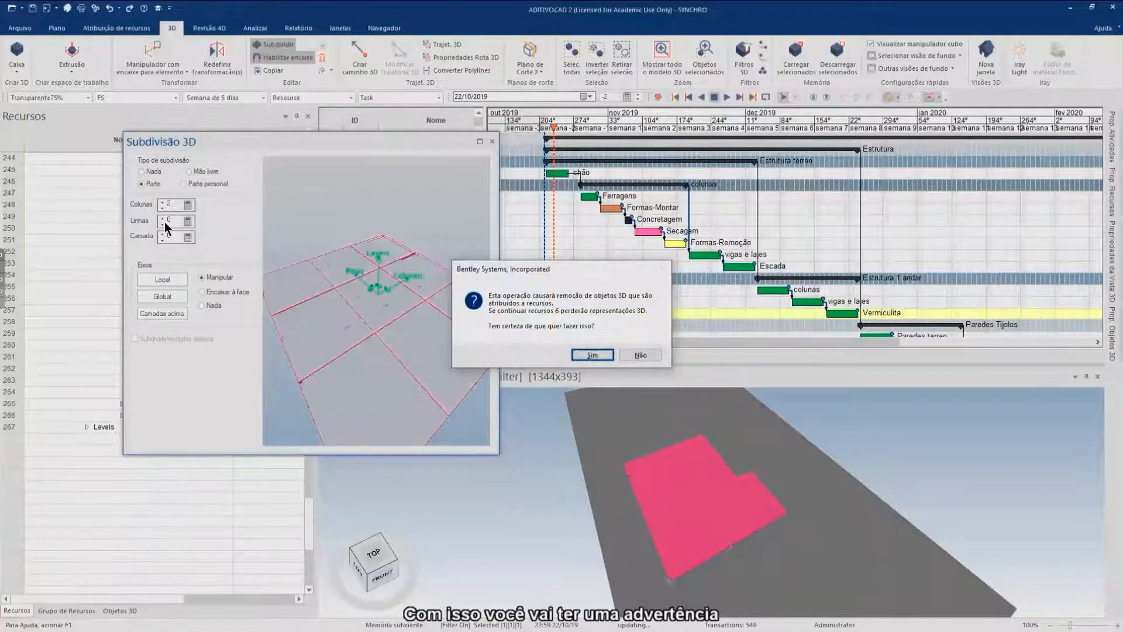
drag(577, 270, 463, 144)
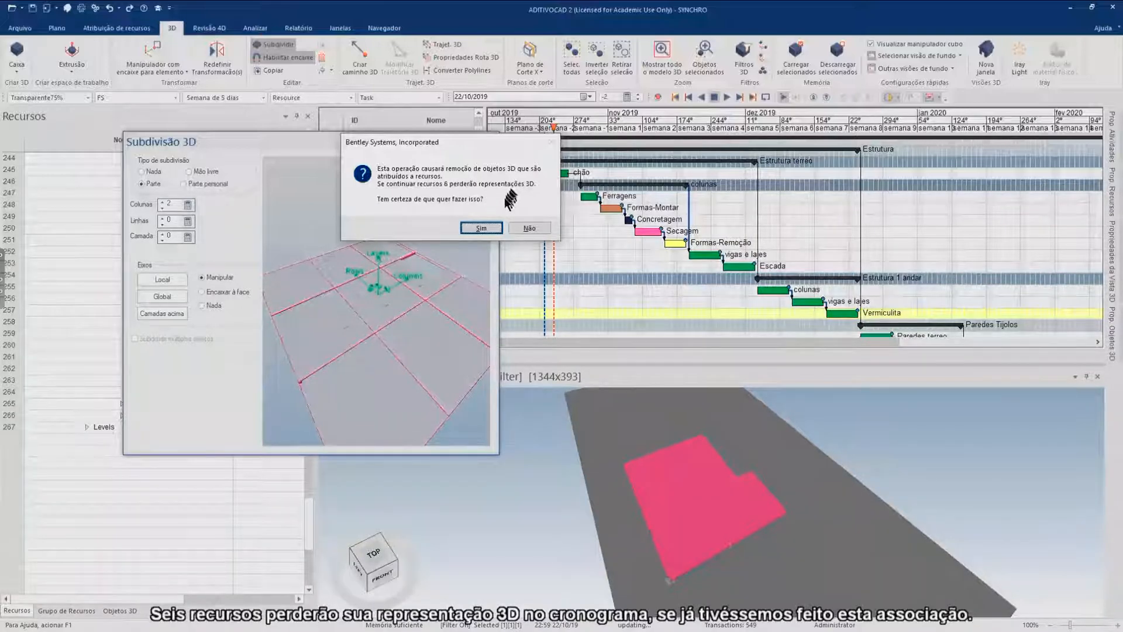
click(481, 228)
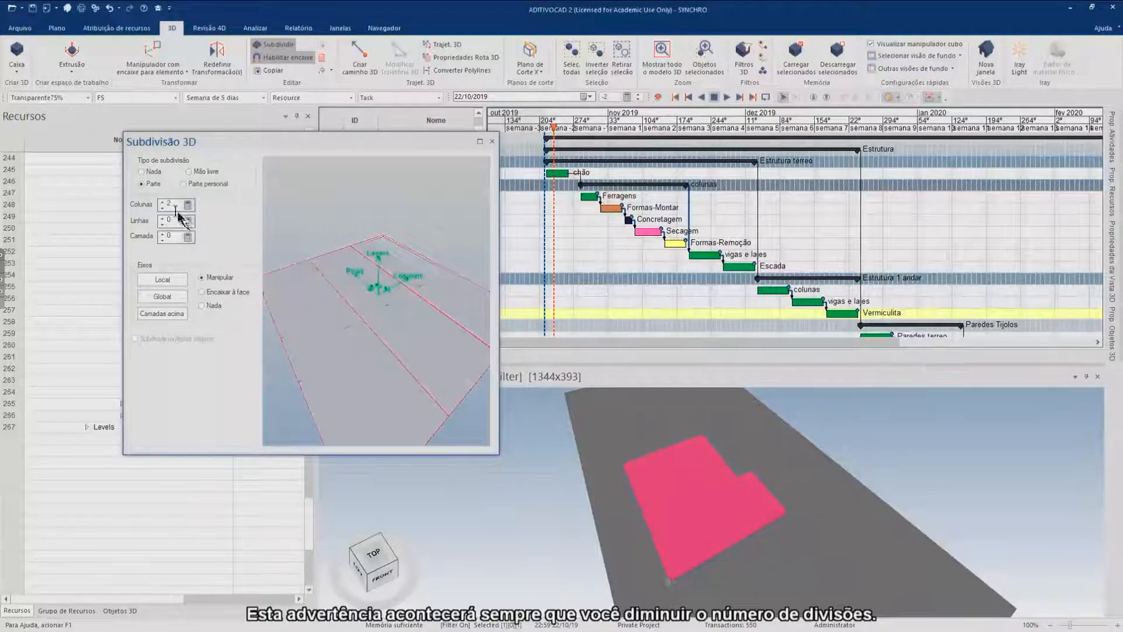
Step: Reduce the column cuts to 1 and finally to 0, accepting each removal of 3D objects, to reunite the slab
click(163, 209)
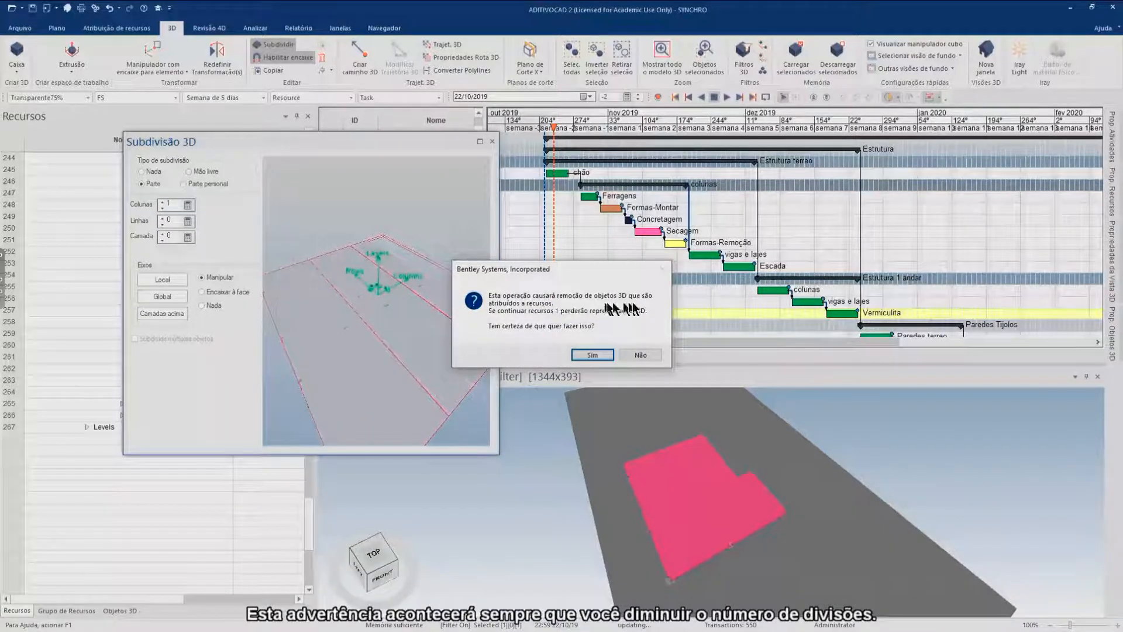
click(593, 355)
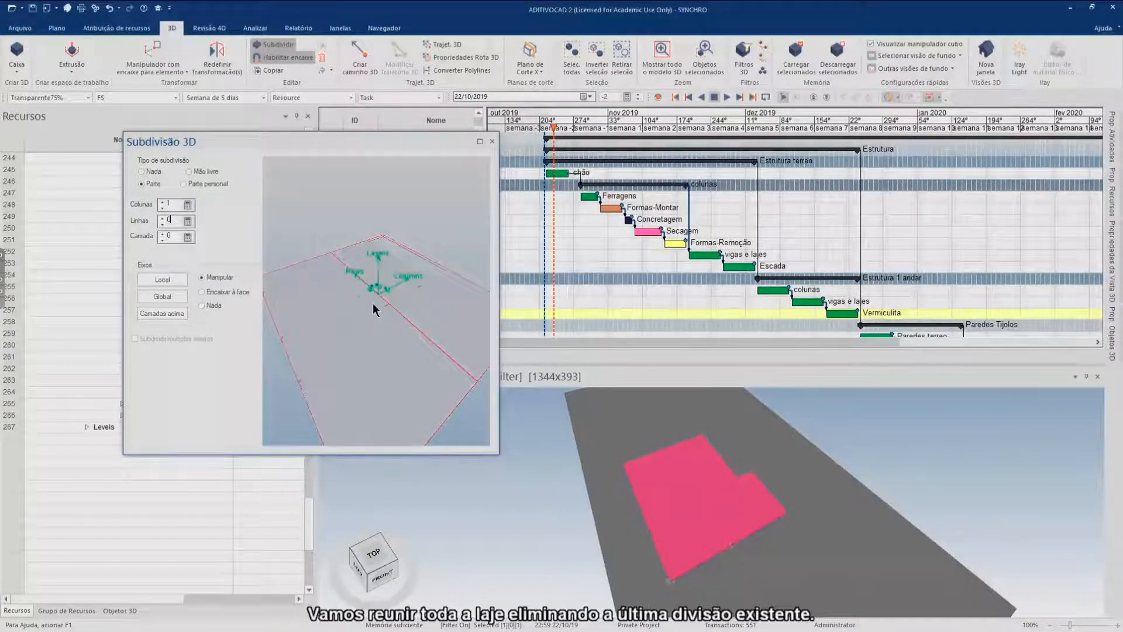
click(160, 207)
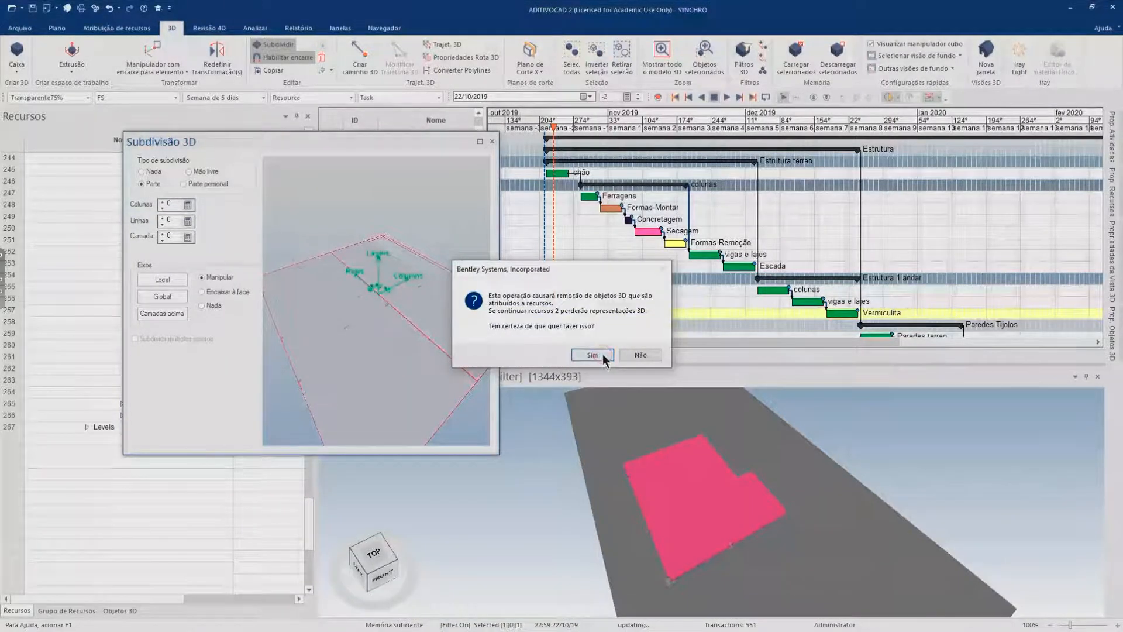
click(592, 355)
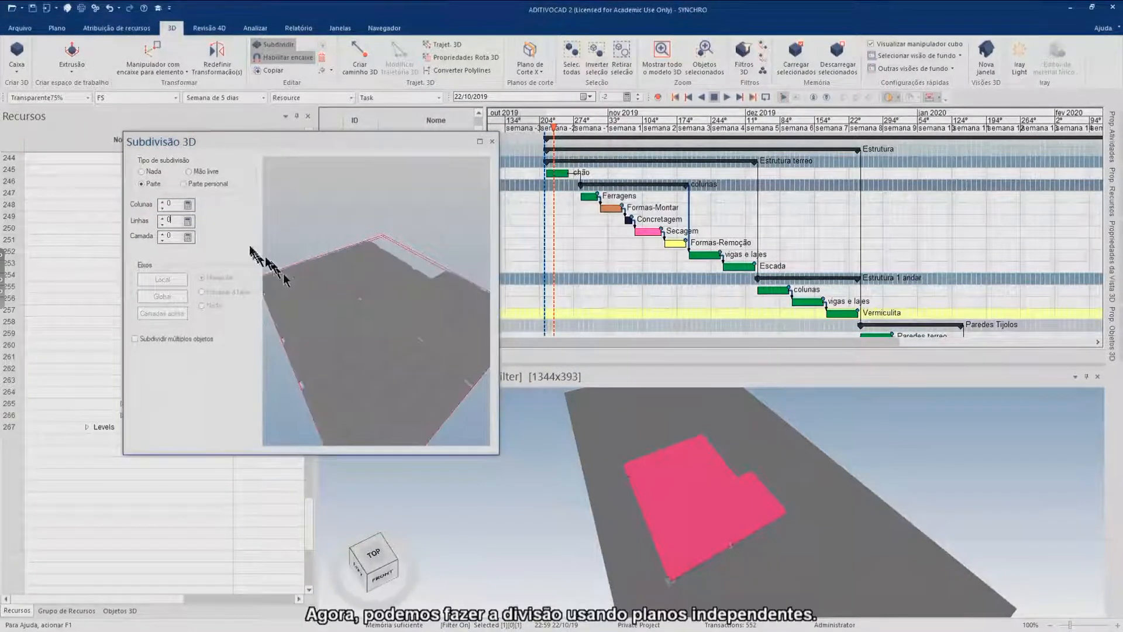
Step: Switch the subdivision type to Parte personal and add 1 column cut to the slab
click(184, 184)
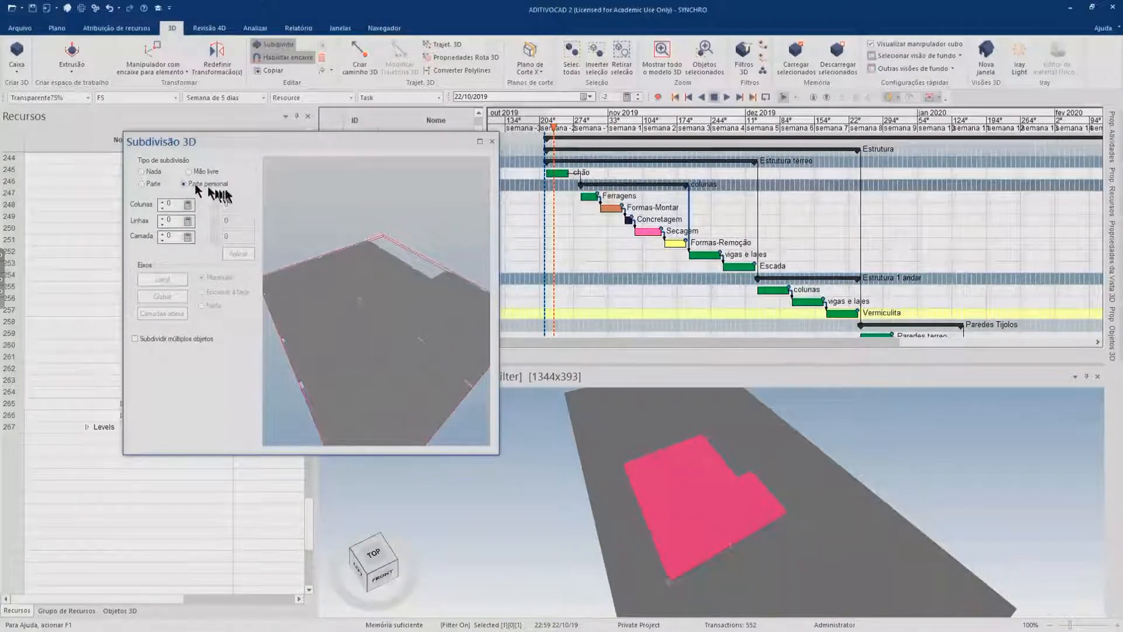
middle_drag(378, 339, 388, 243)
scroll(355, 317, up, 1)
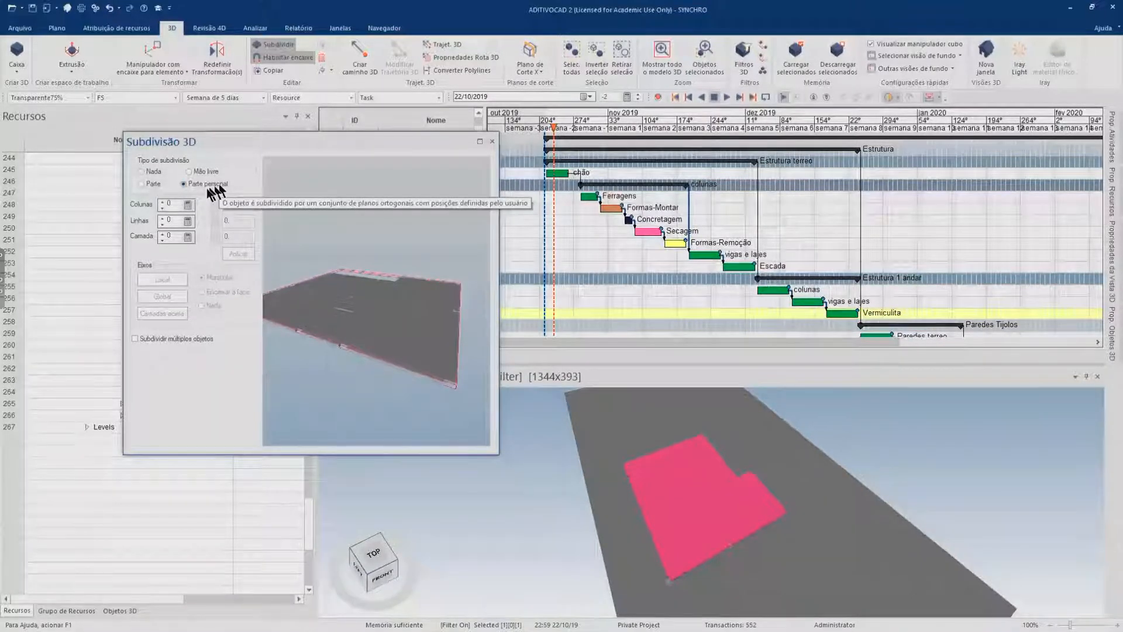
click(163, 201)
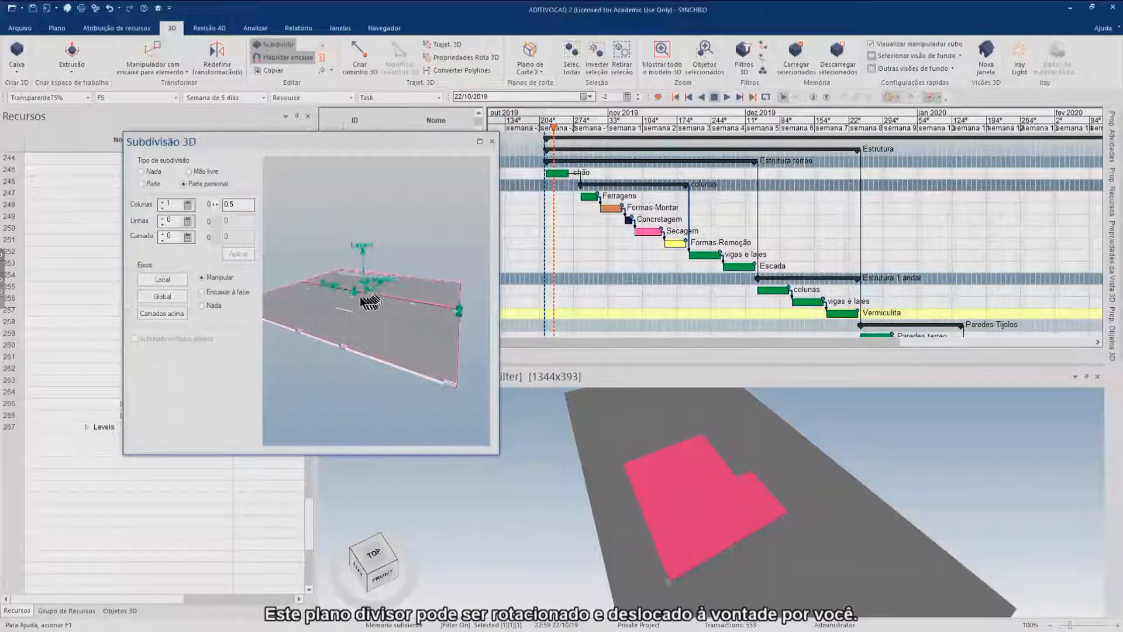
Step: Move the column cutting plane to about 0.473 along the slab, in the middle of the place for the columns
middle_drag(409, 319, 404, 349)
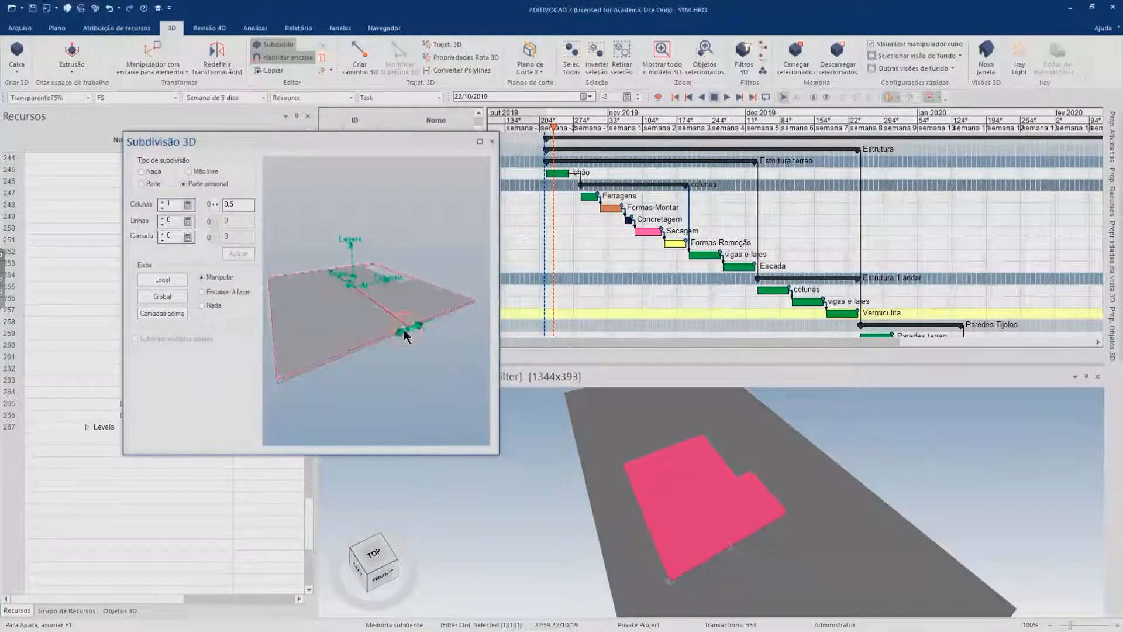
drag(405, 330, 379, 363)
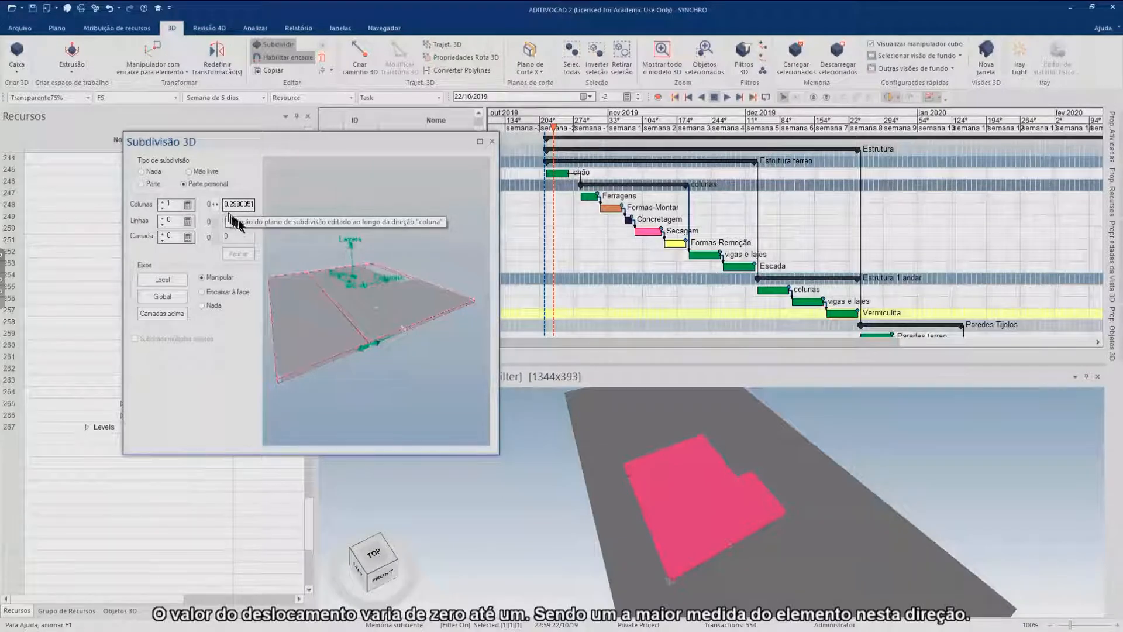
key(ctrl+z)
drag(412, 329, 409, 335)
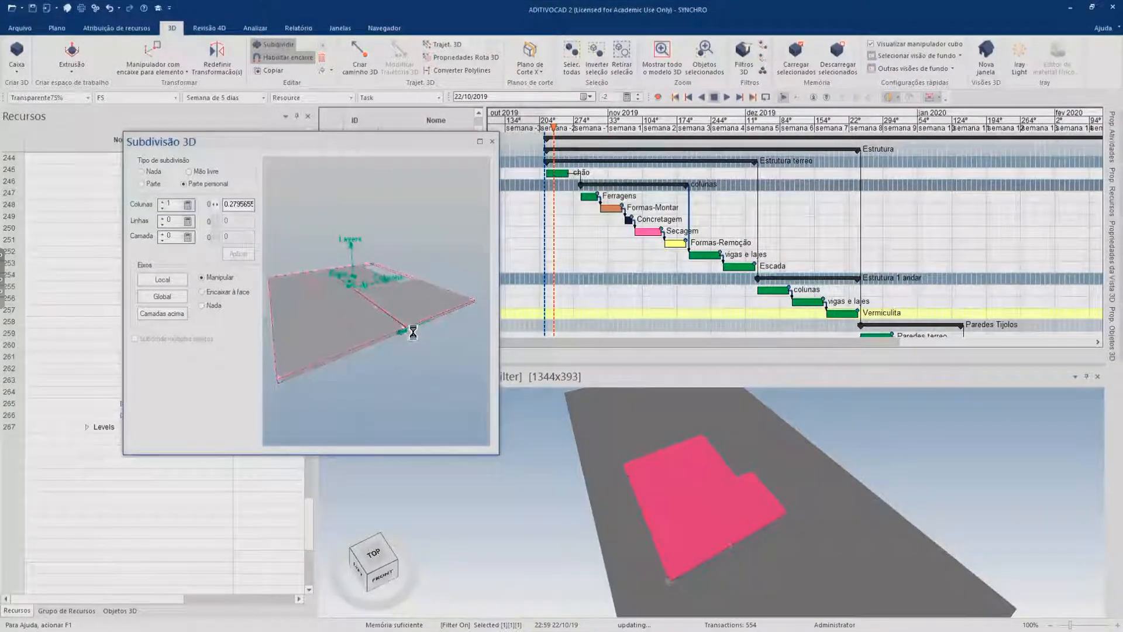
scroll(402, 336, up, 6)
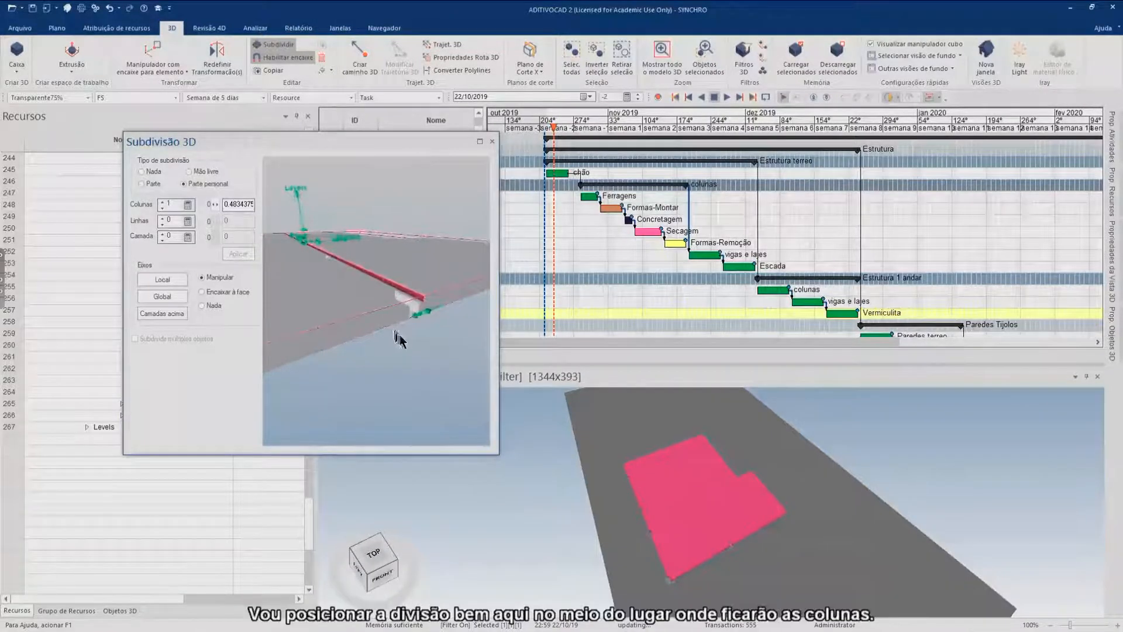
middle_drag(429, 326, 427, 354)
middle_drag(431, 312, 420, 310)
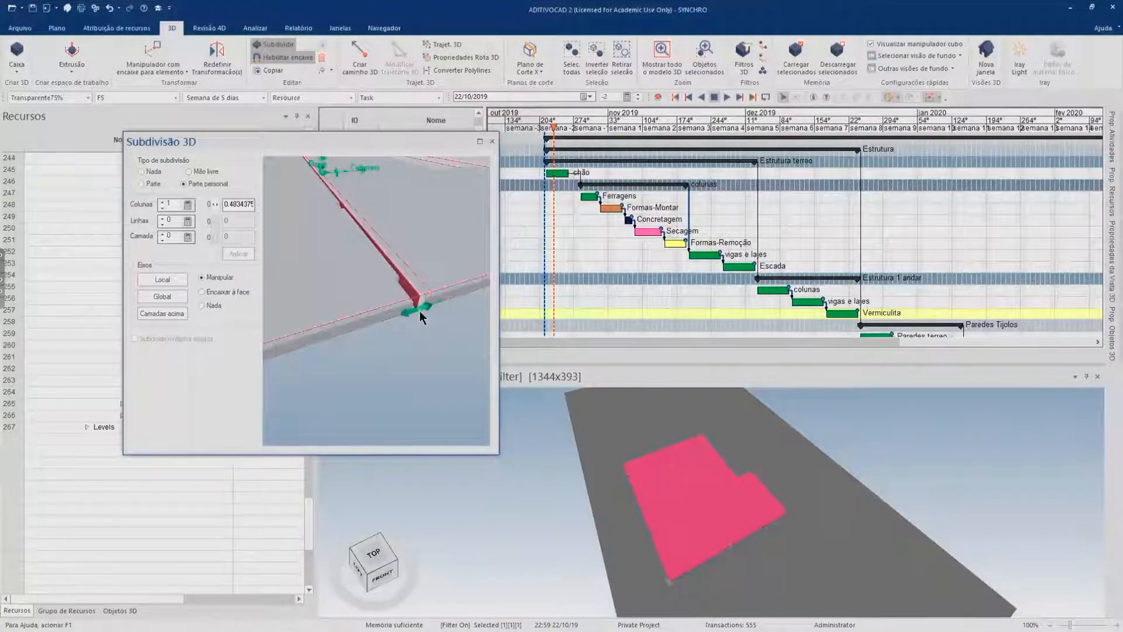
drag(420, 311, 397, 312)
Step: Add 1 row cut and move its plane to about 0.423, in line with the notch in the slab's outline
mouse_move(397, 313)
middle_down()
mouse_move(396, 358)
mouse_move(388, 343)
mouse_move(406, 322)
middle_up()
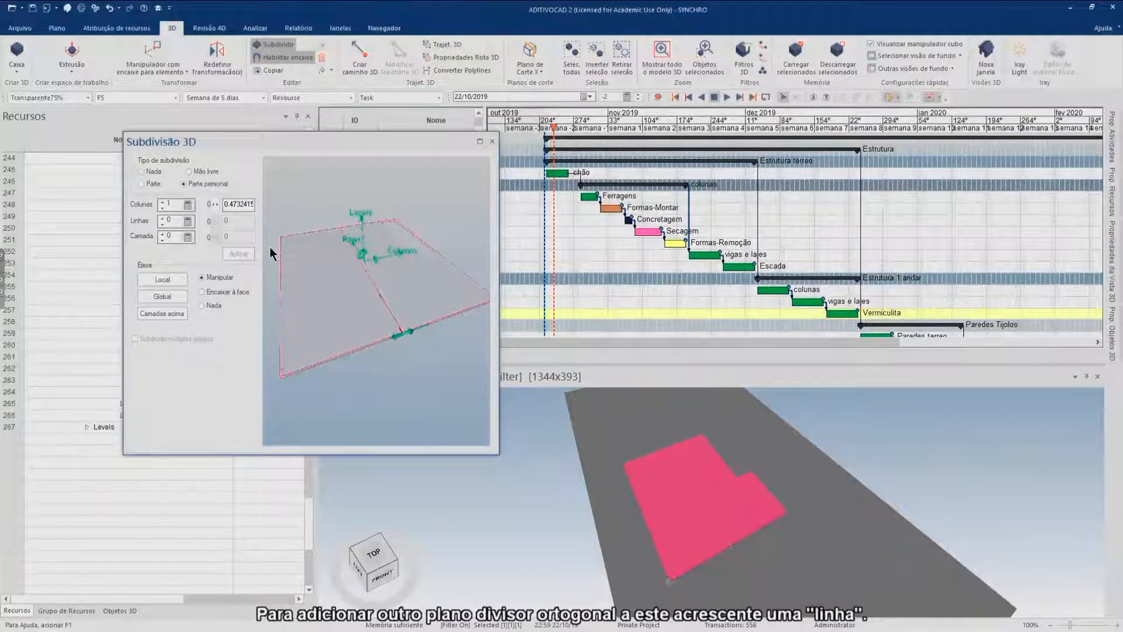
click(163, 219)
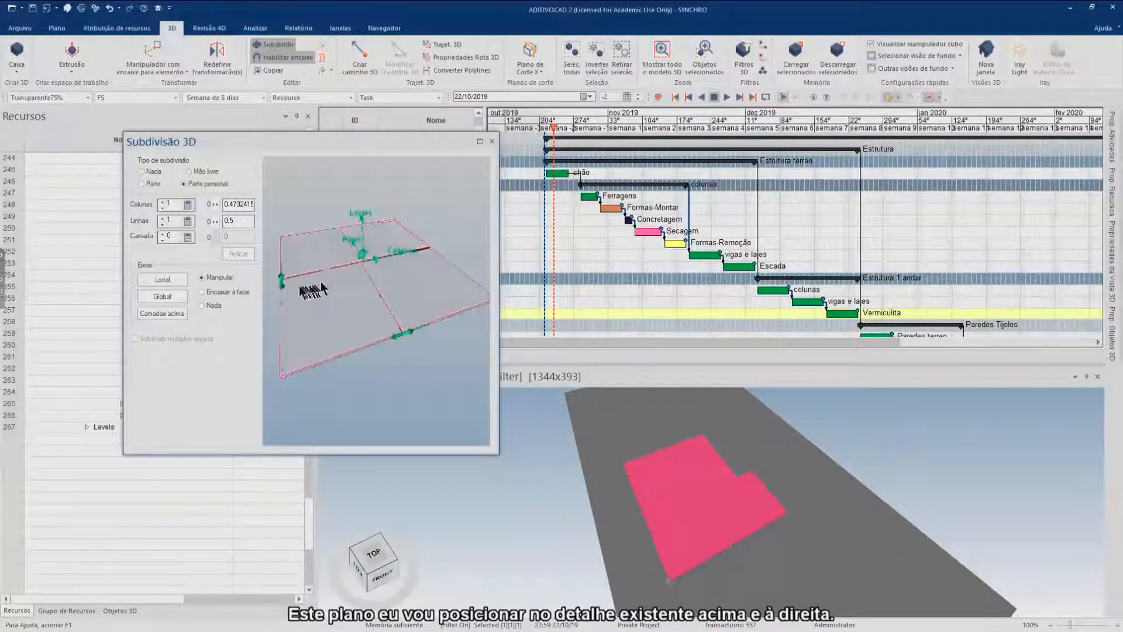
middle_drag(270, 312, 413, 319)
scroll(421, 291, up, 3)
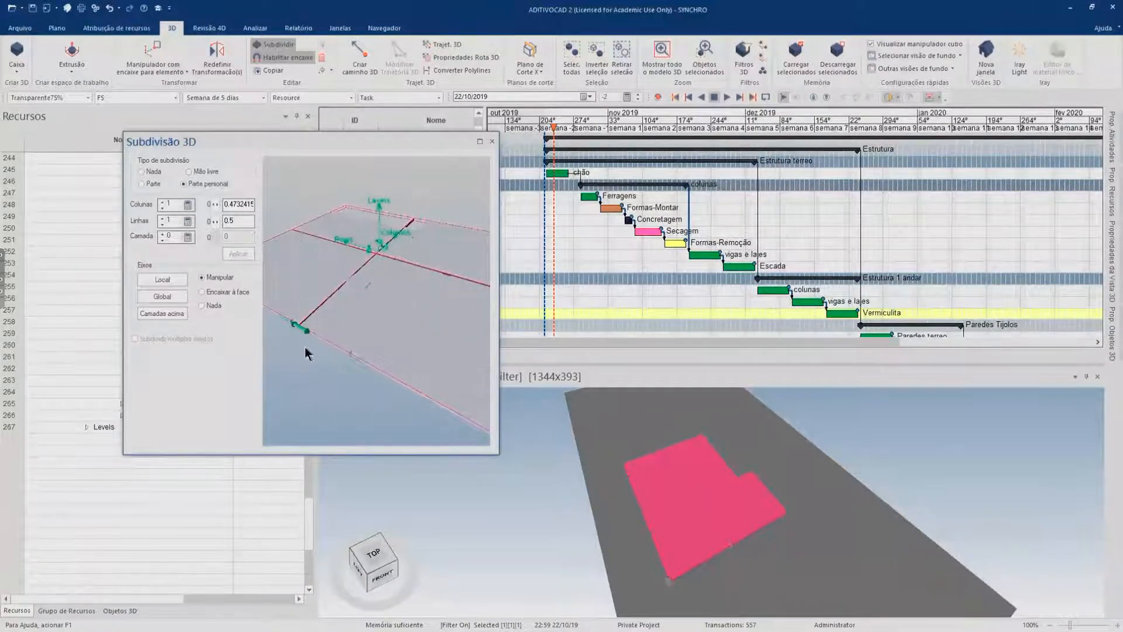
drag(298, 330, 325, 327)
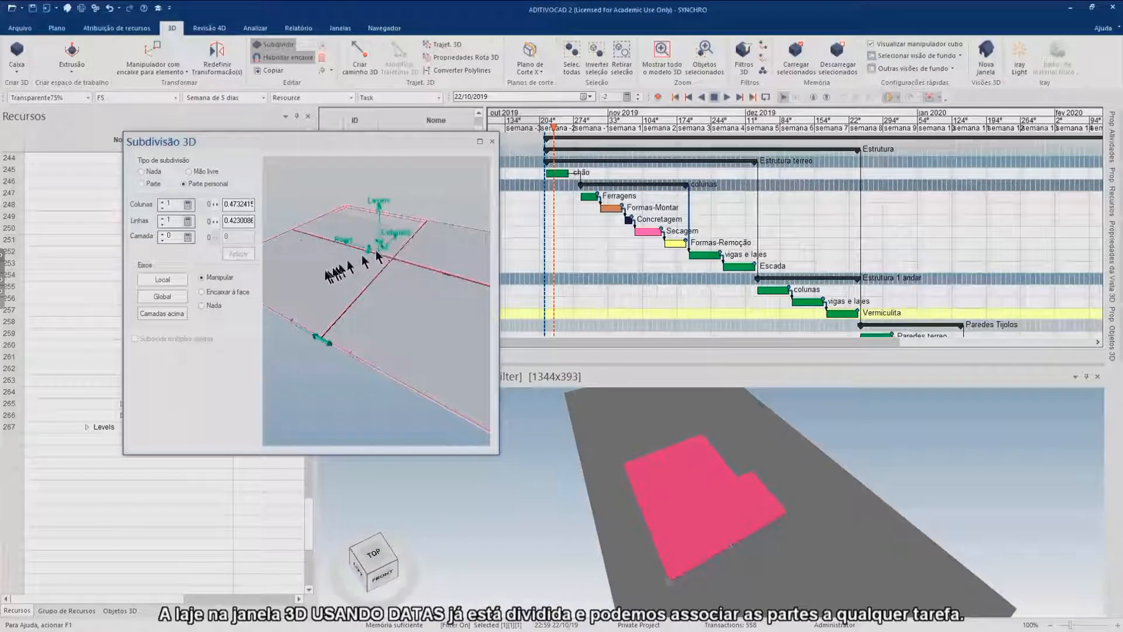
Step: Check the whole divided slab in the preview and close the 3D subdivision window
scroll(322, 270, down, 3)
drag(322, 264, 336, 270)
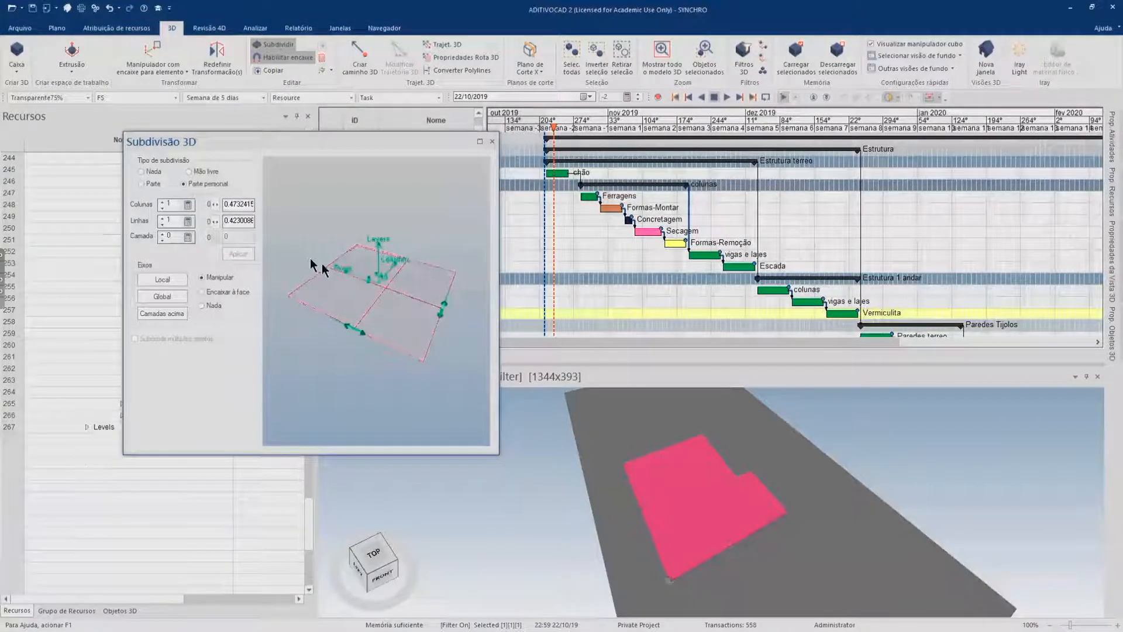
click(492, 142)
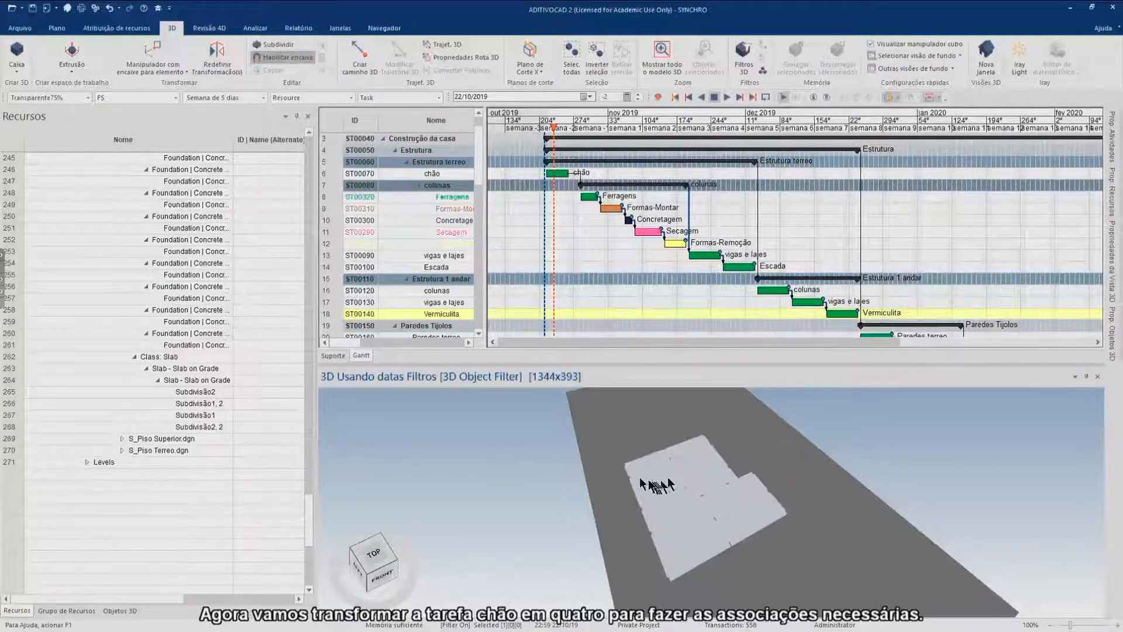
Step: Collapse the A_Terreo, A_Primeiro Andar and A_Coberta branches and the S_Fundacao beam and foundation classes in the resource tree to reach the slab's parts
drag(309, 506, 307, 152)
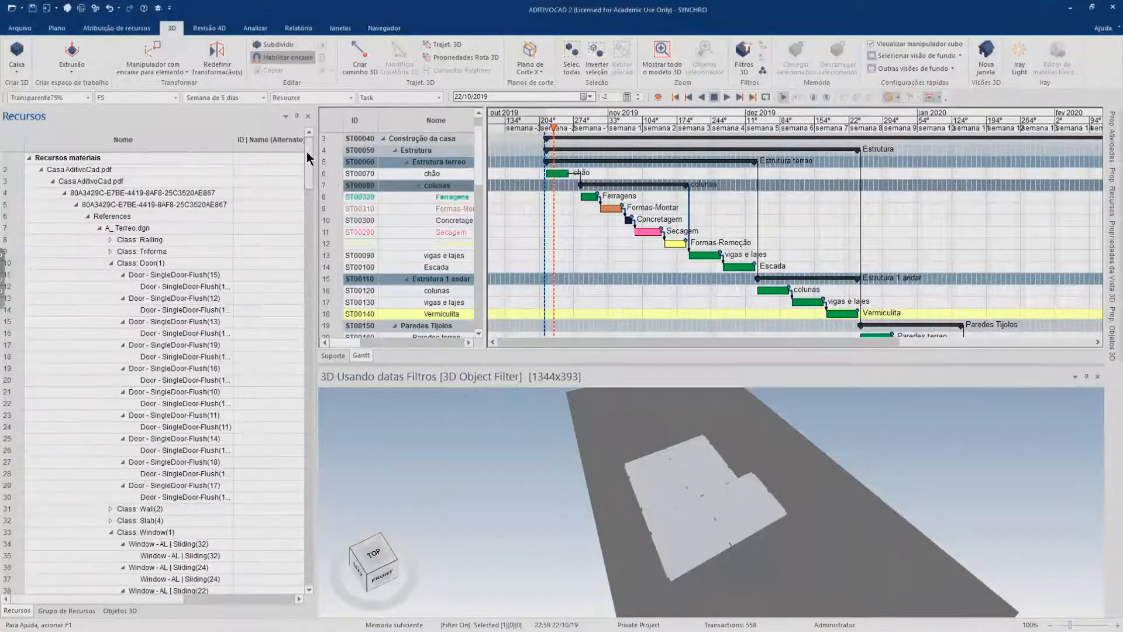
click(111, 265)
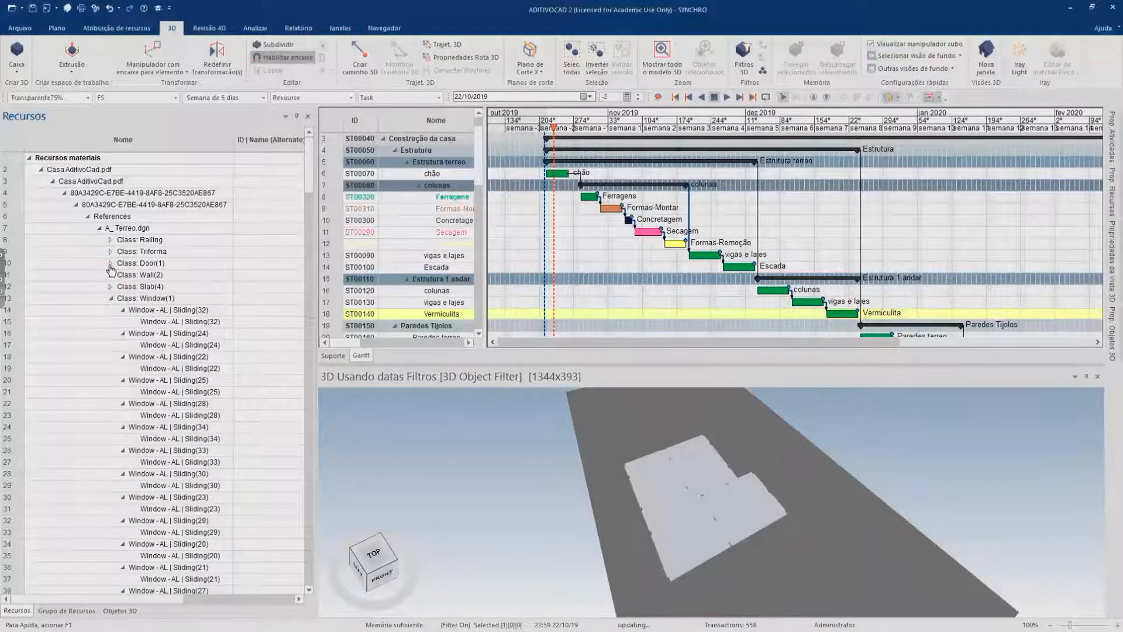
click(99, 228)
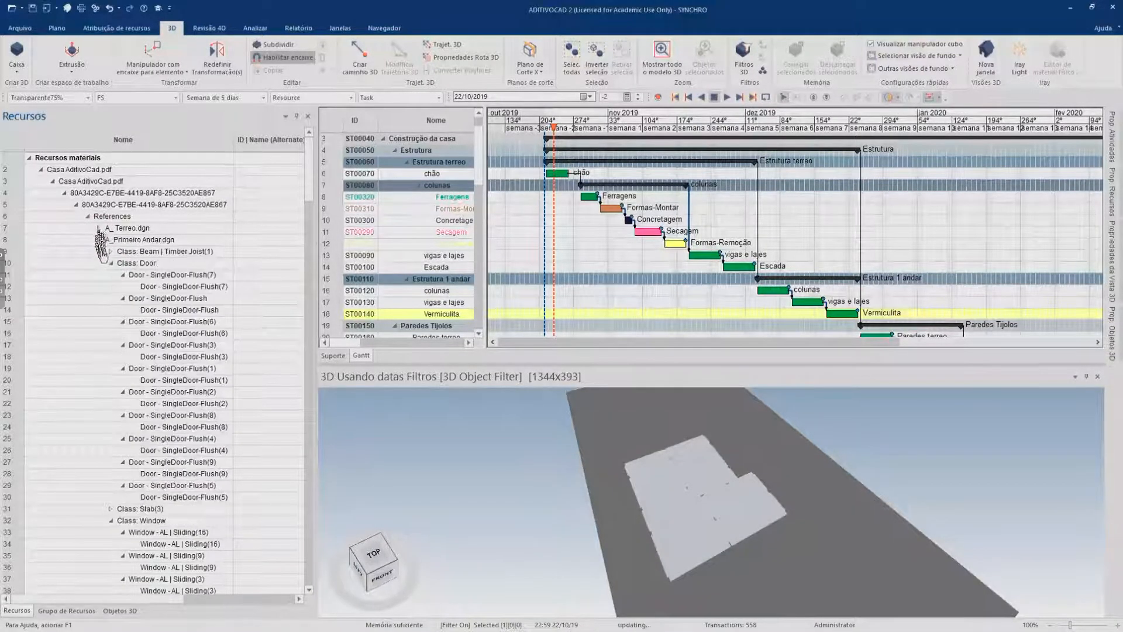
click(99, 240)
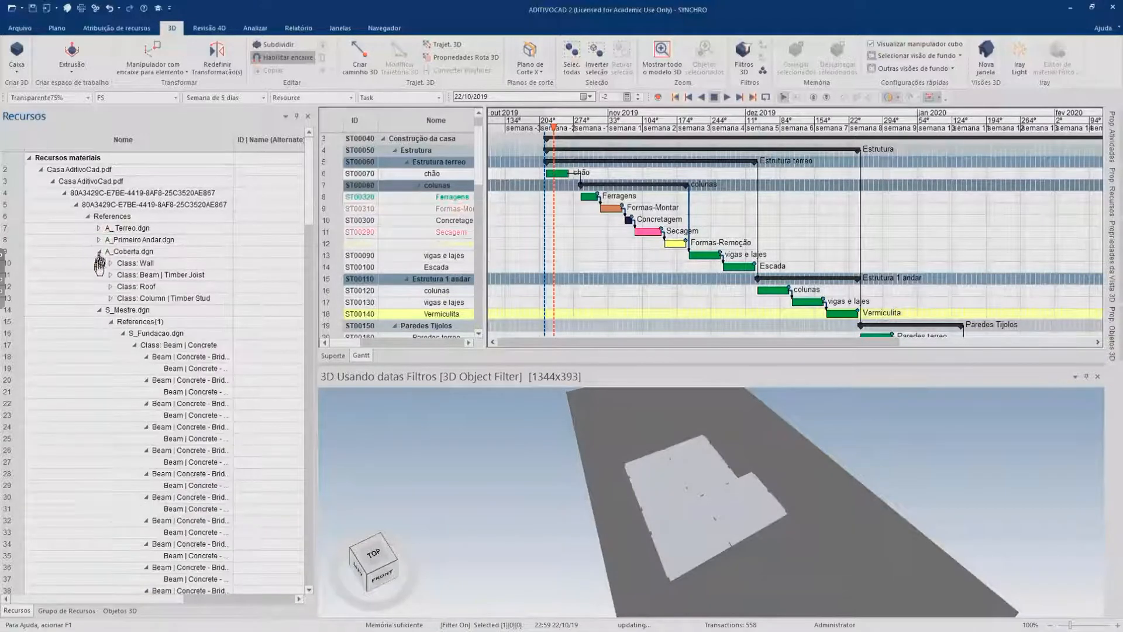
click(99, 251)
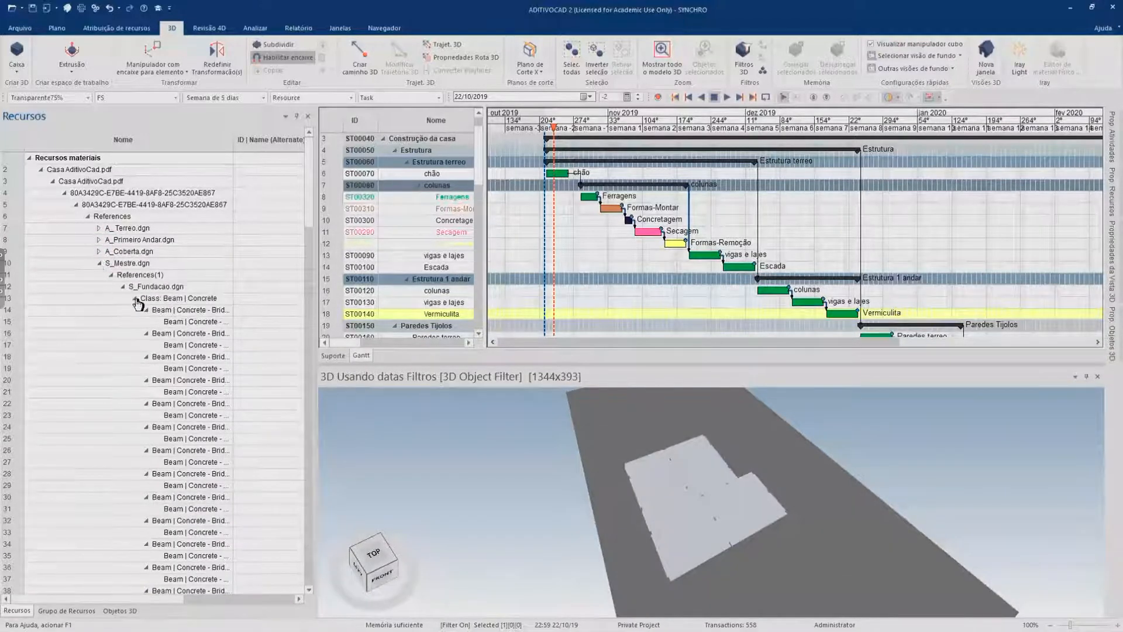
click(134, 298)
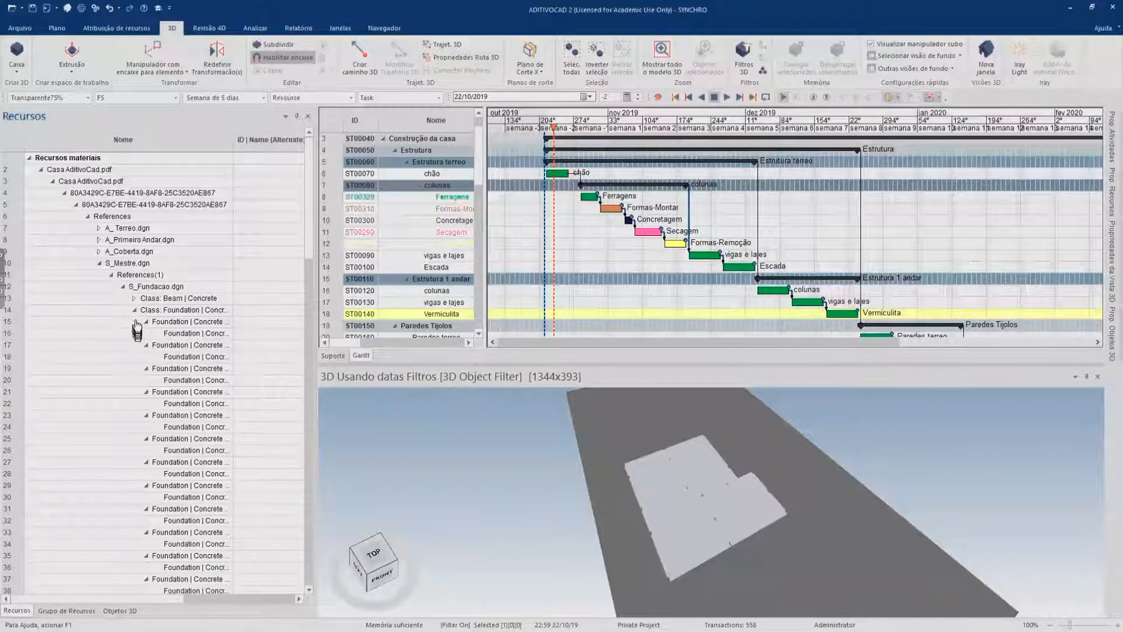
click(134, 310)
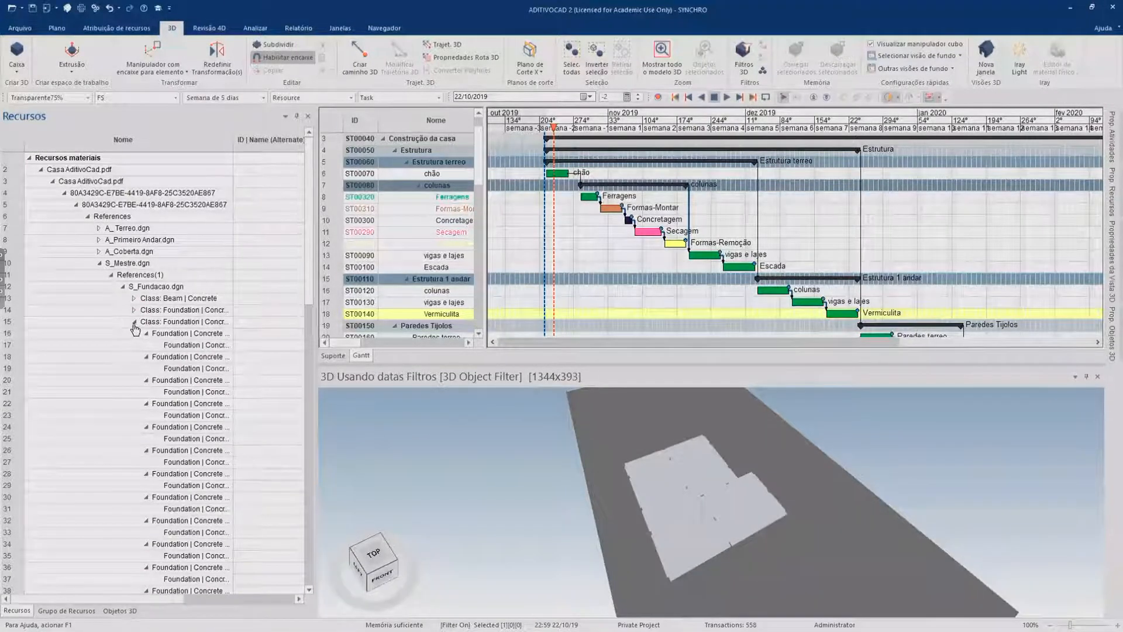
click(134, 321)
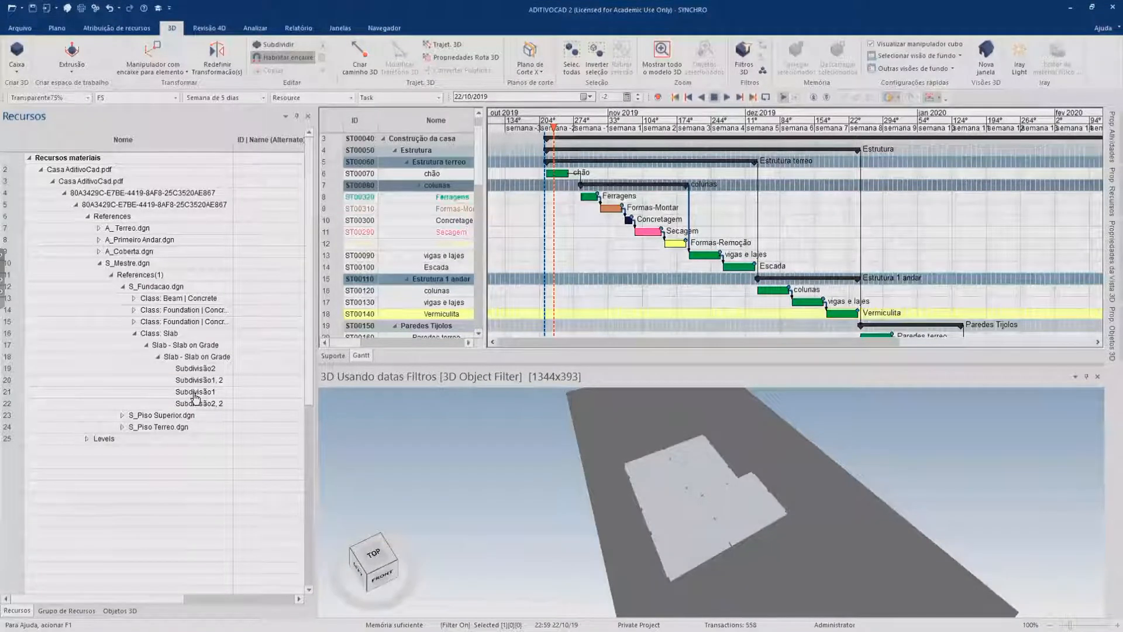
Step: Select the slab resources Subdivisão1, Subdivisão1, 2 and Subdivisão2 in turn to identify each part in the 3D view
click(196, 397)
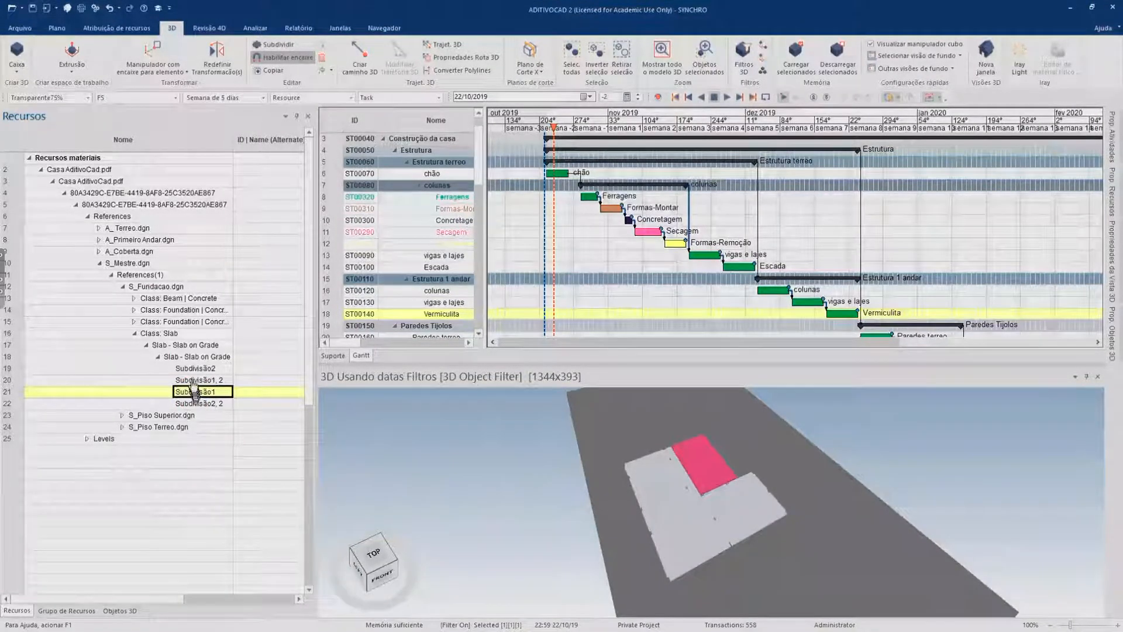
click(193, 381)
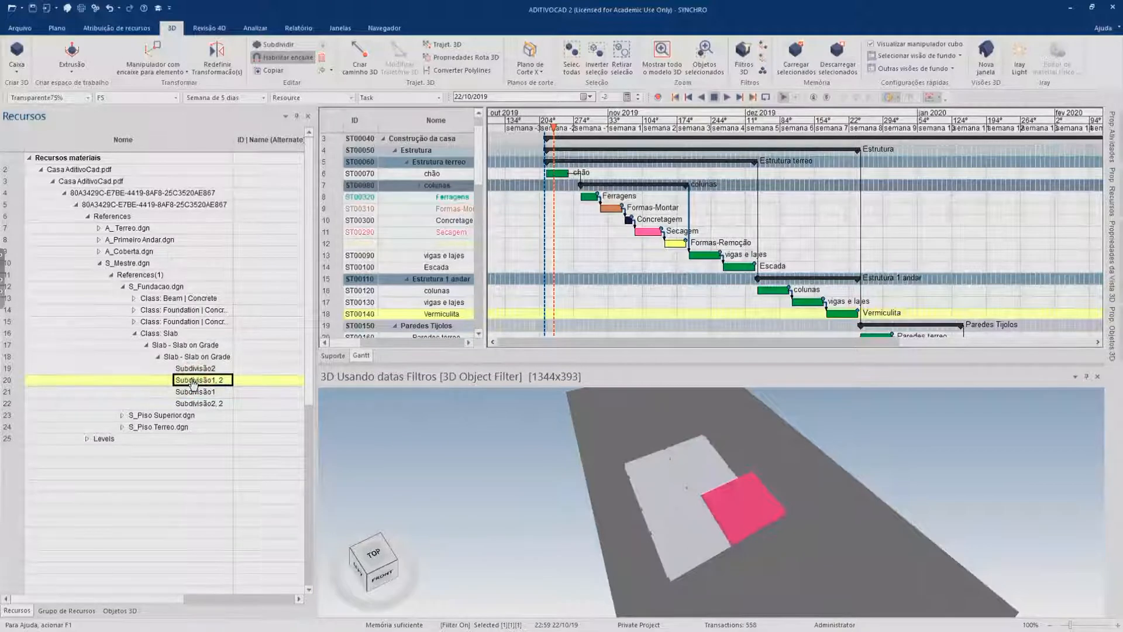
click(193, 369)
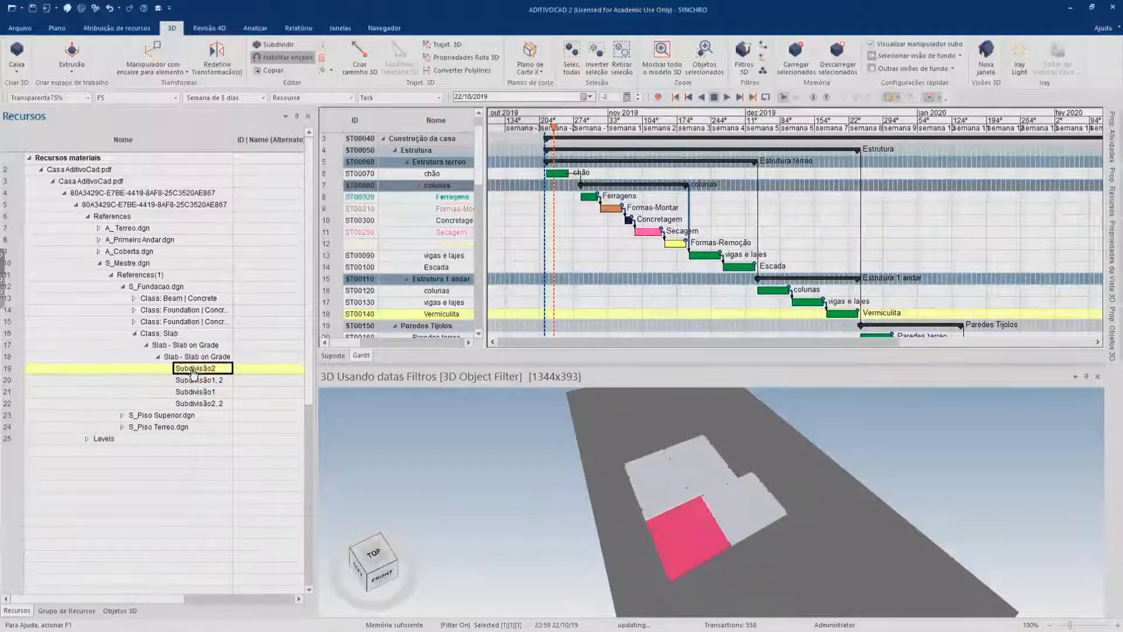
Step: Identify slab part Subdivisão2, 2 in the 3D view and insert three new activities above the chão task
click(201, 404)
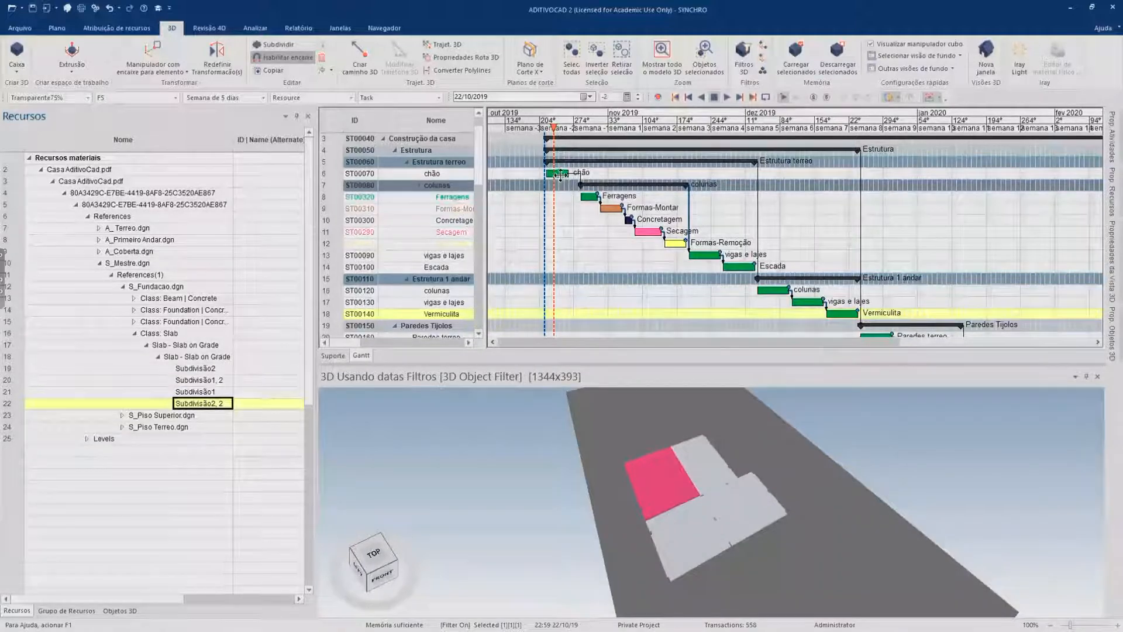
ctrl+scroll(560, 173, up, 2)
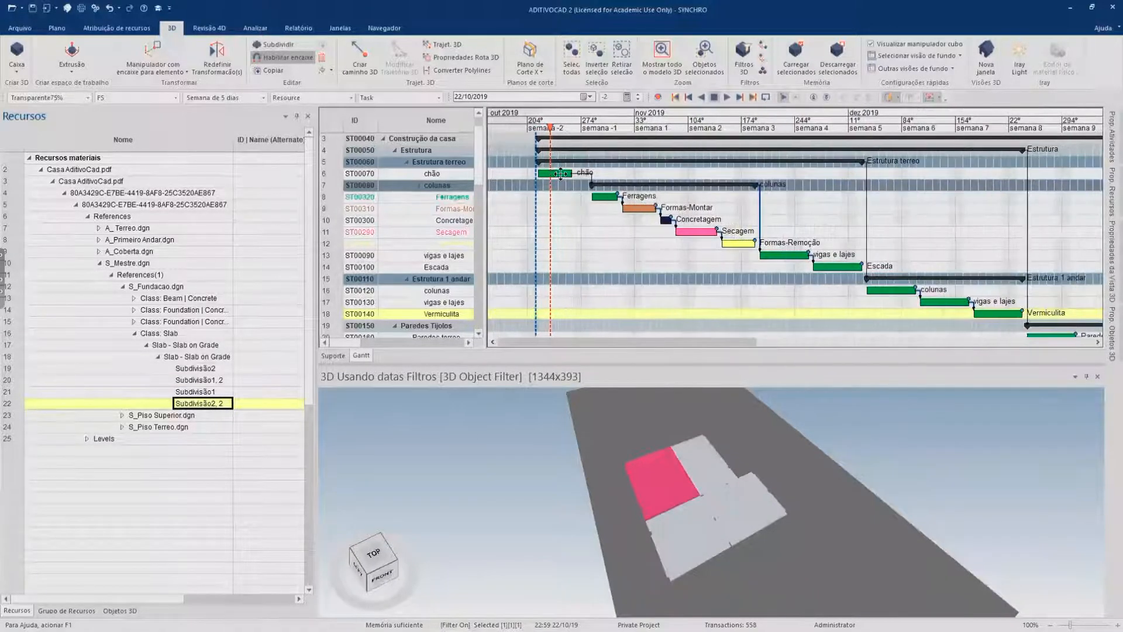
ctrl+scroll(560, 173, up, 1)
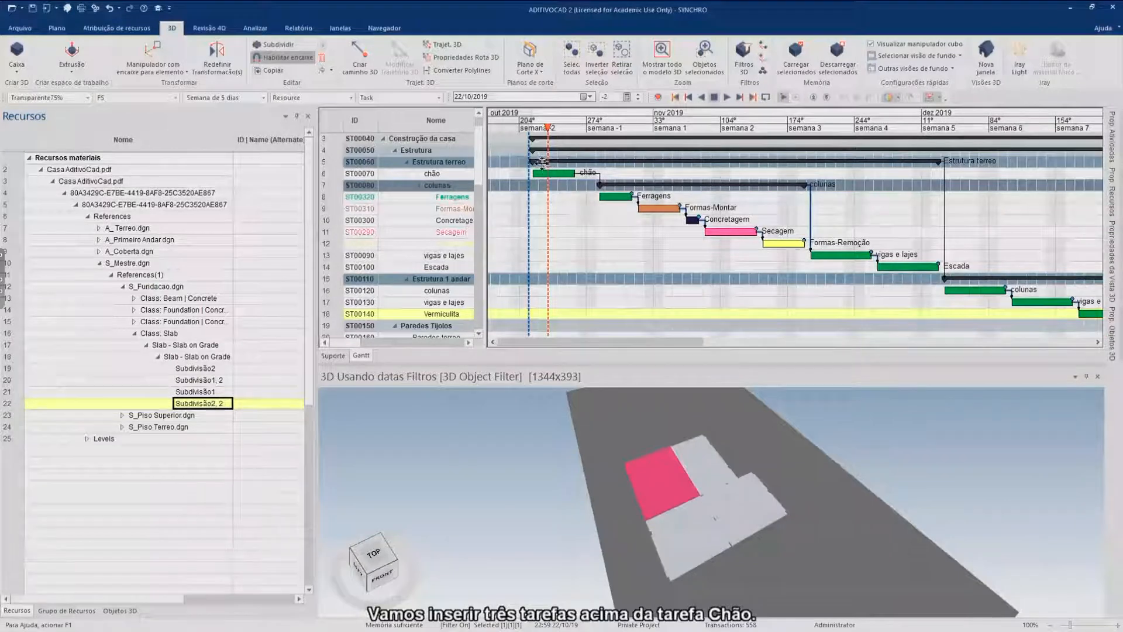
drag(573, 205, 591, 255)
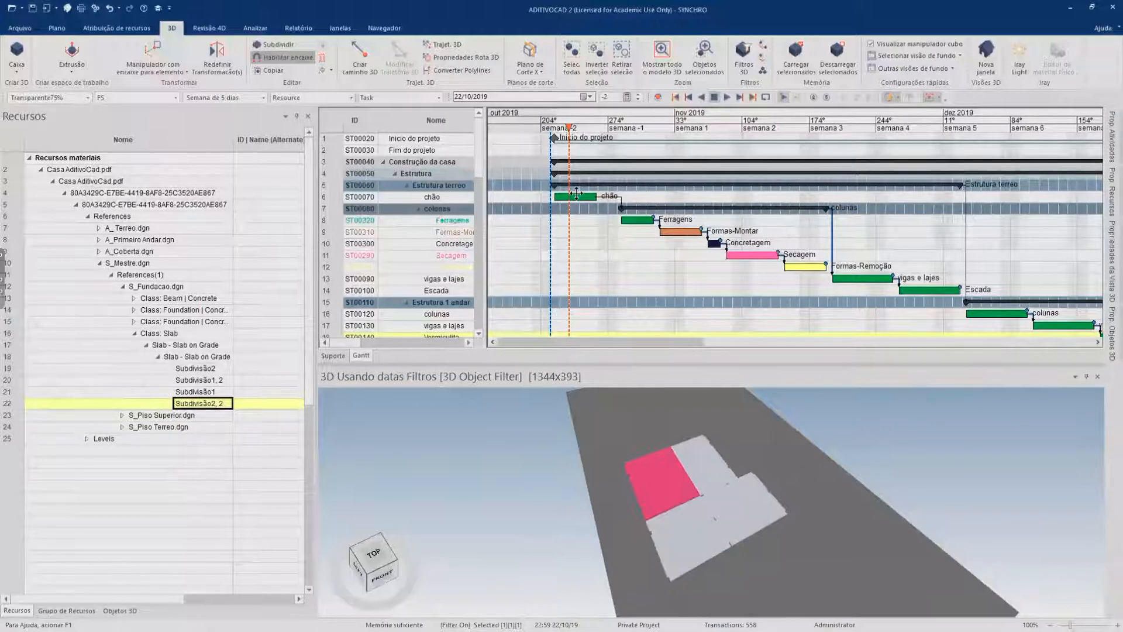
click(528, 196)
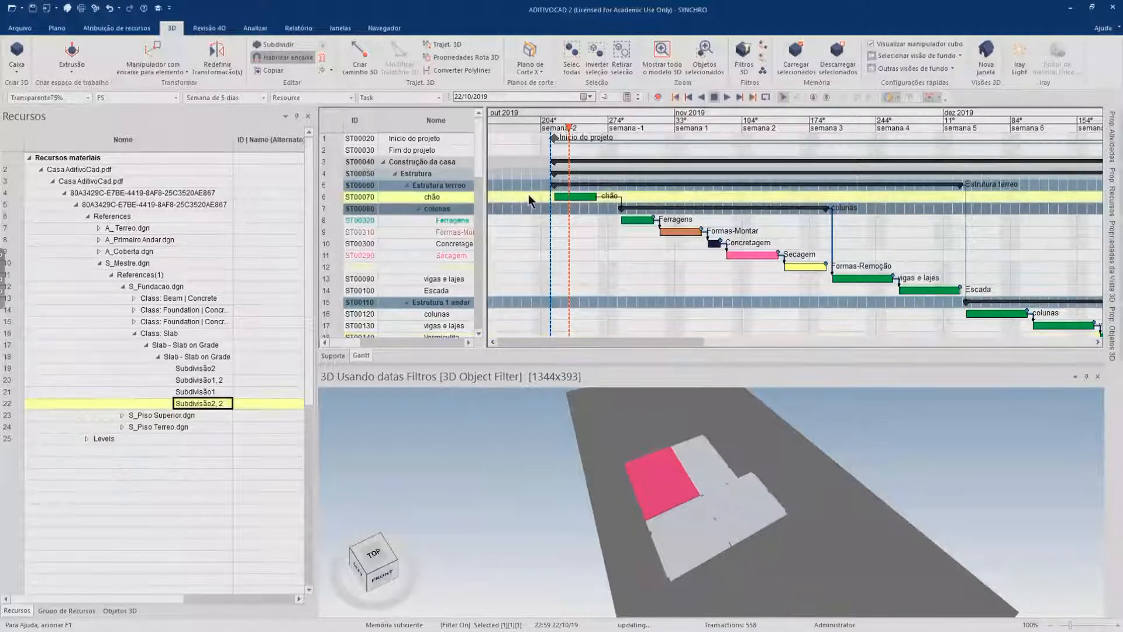
right_click(528, 194)
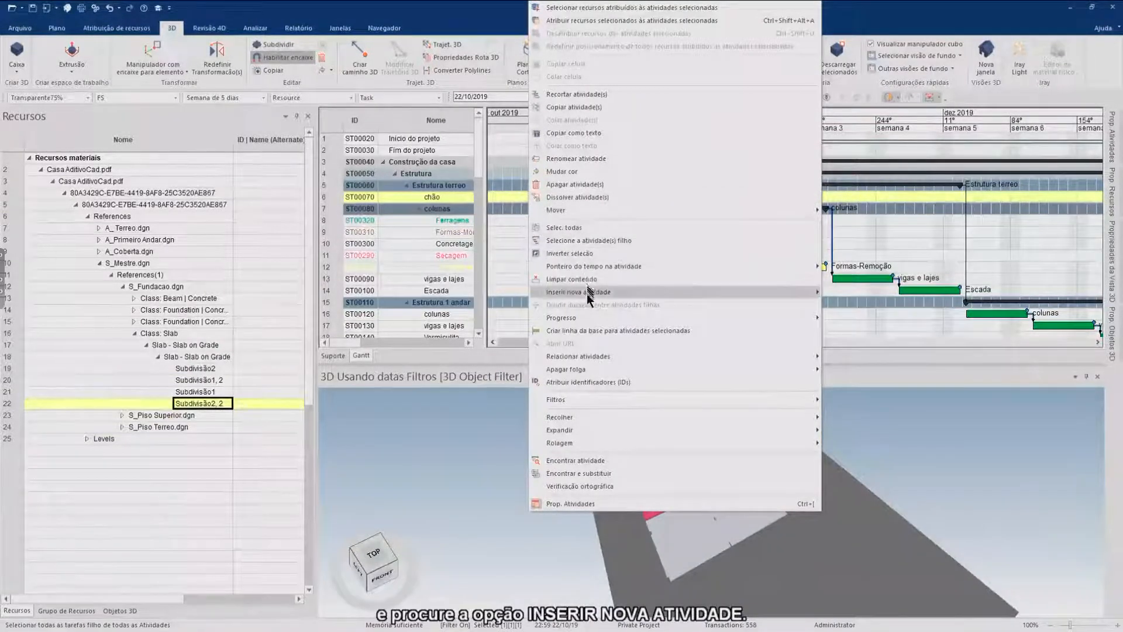
mouse_move(587, 296)
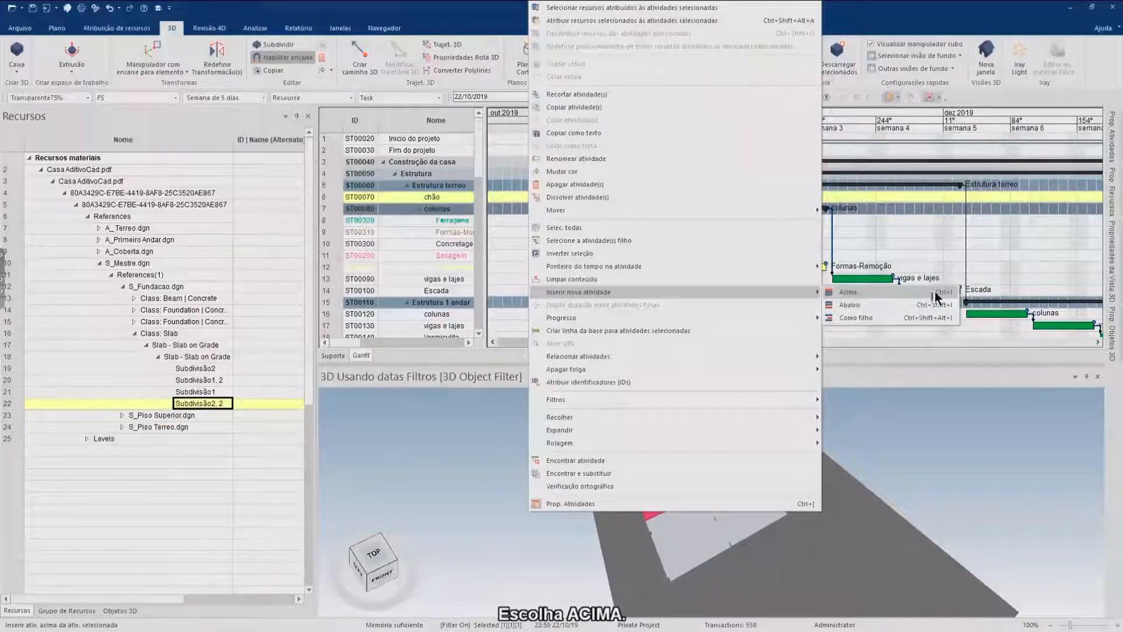
click(872, 291)
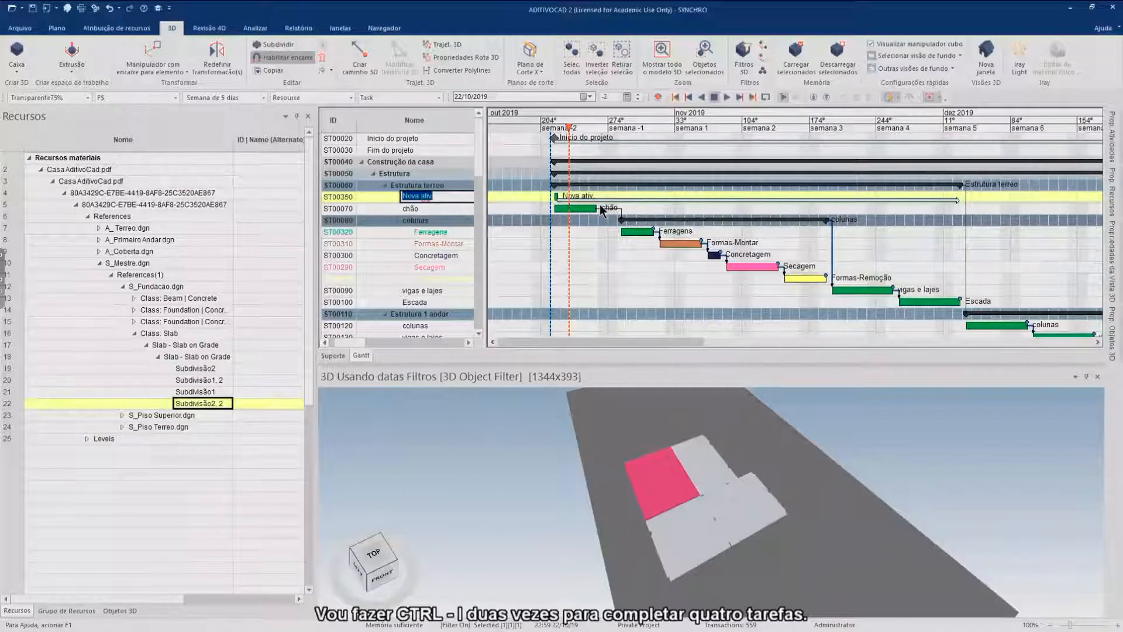
key(ctrl+i)
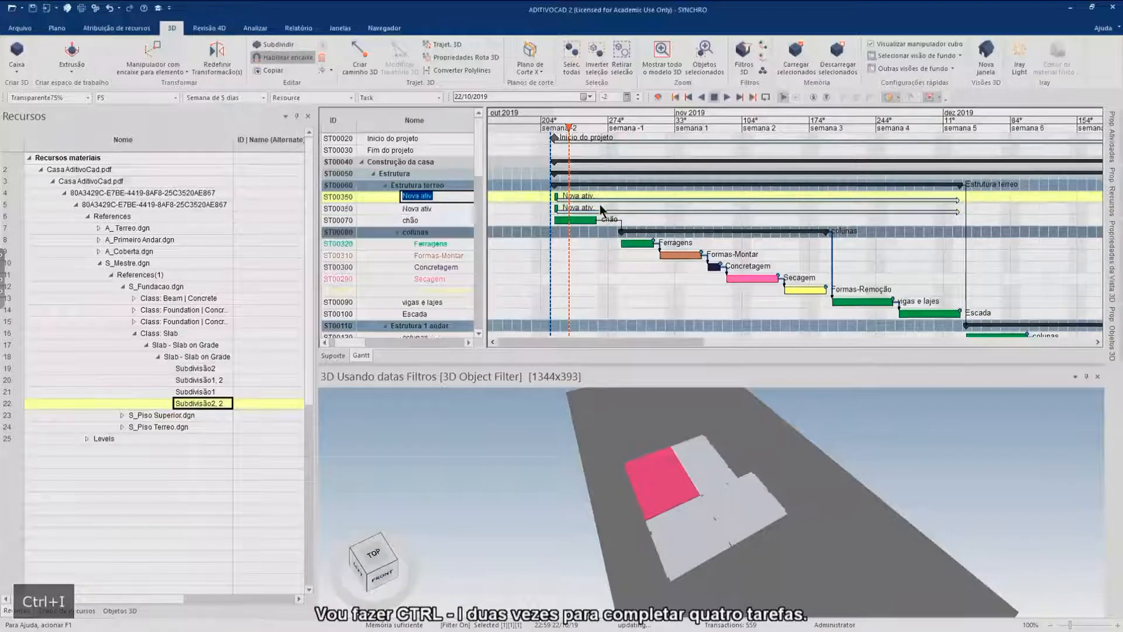
key(ctrl+i)
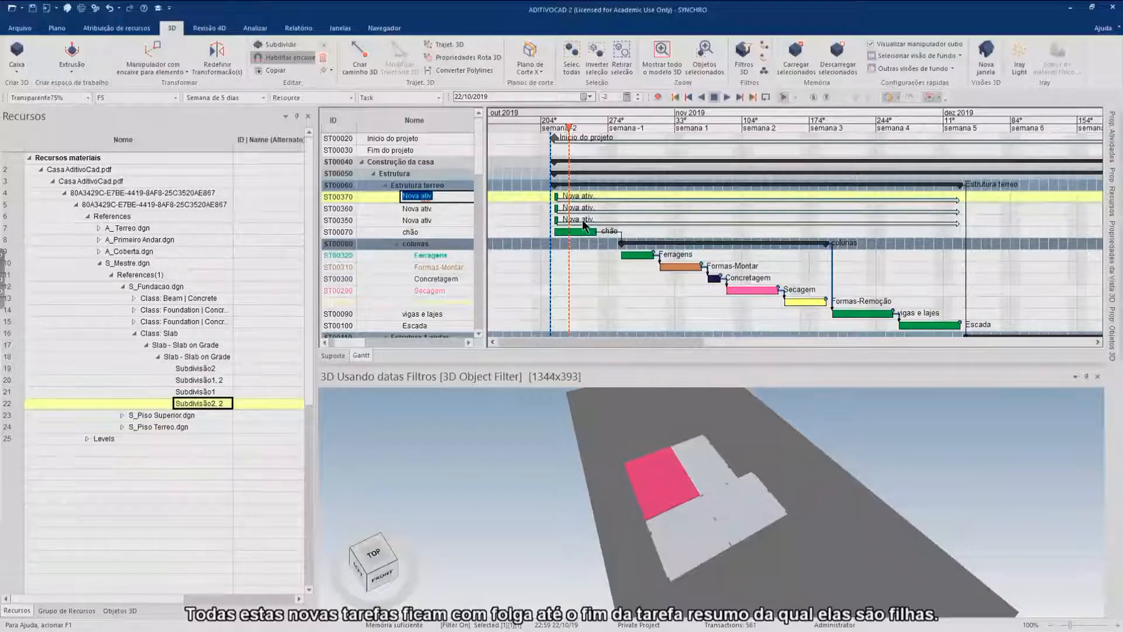
Step: Rename the new activity directly above chão as Chao 2 and the one above it as Chao 2.2
click(412, 220)
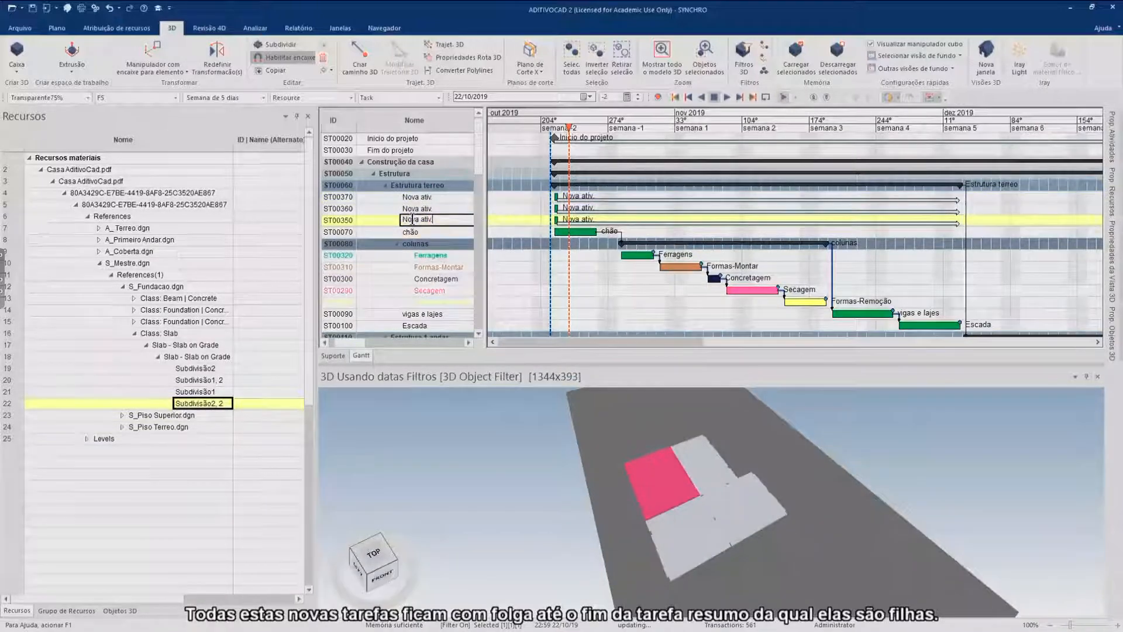
double_click(413, 220)
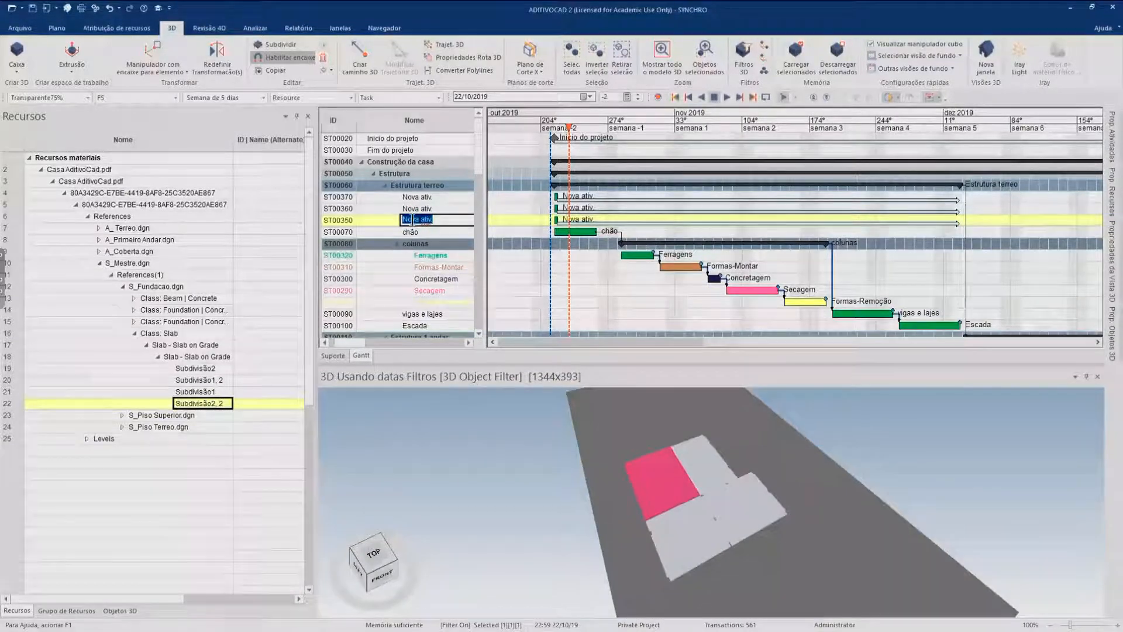
text(Chao)
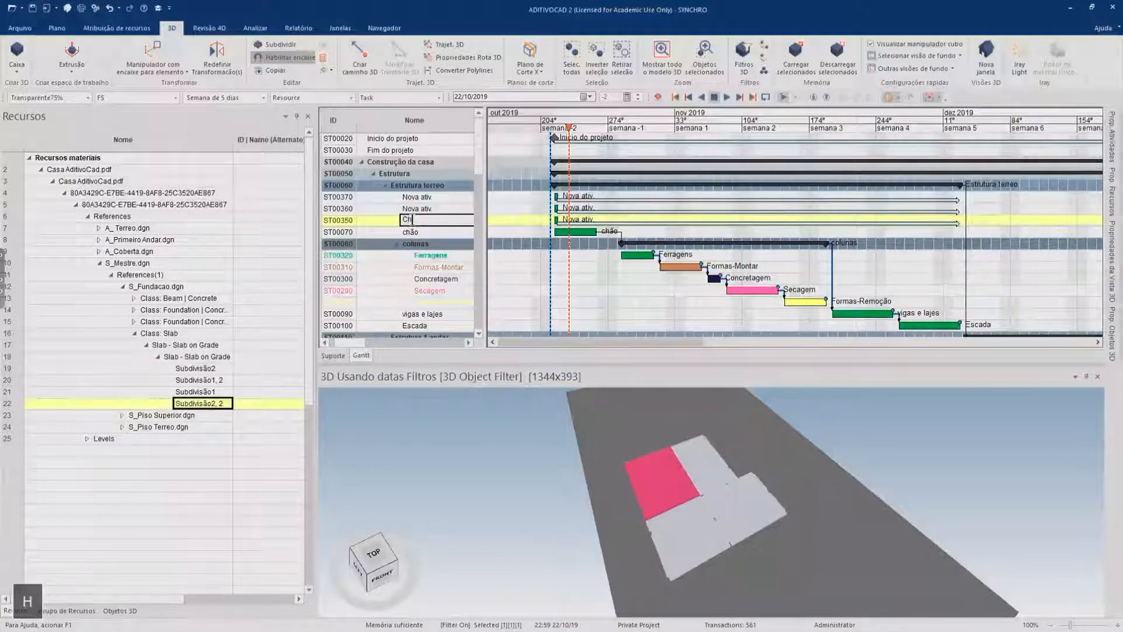
text( 2)
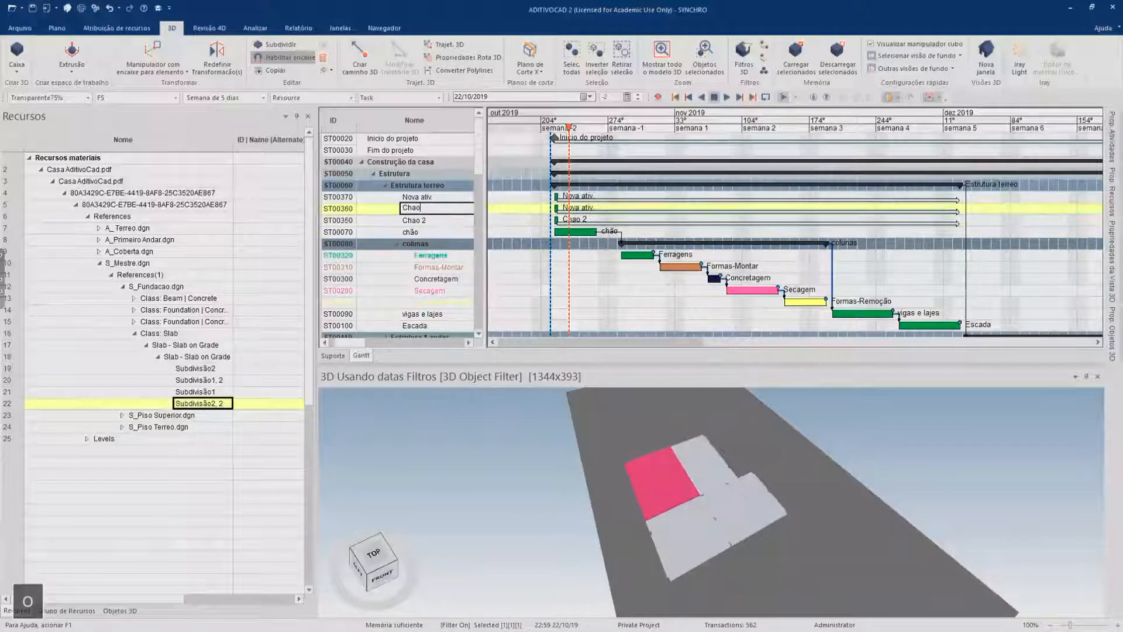
text(Chao )
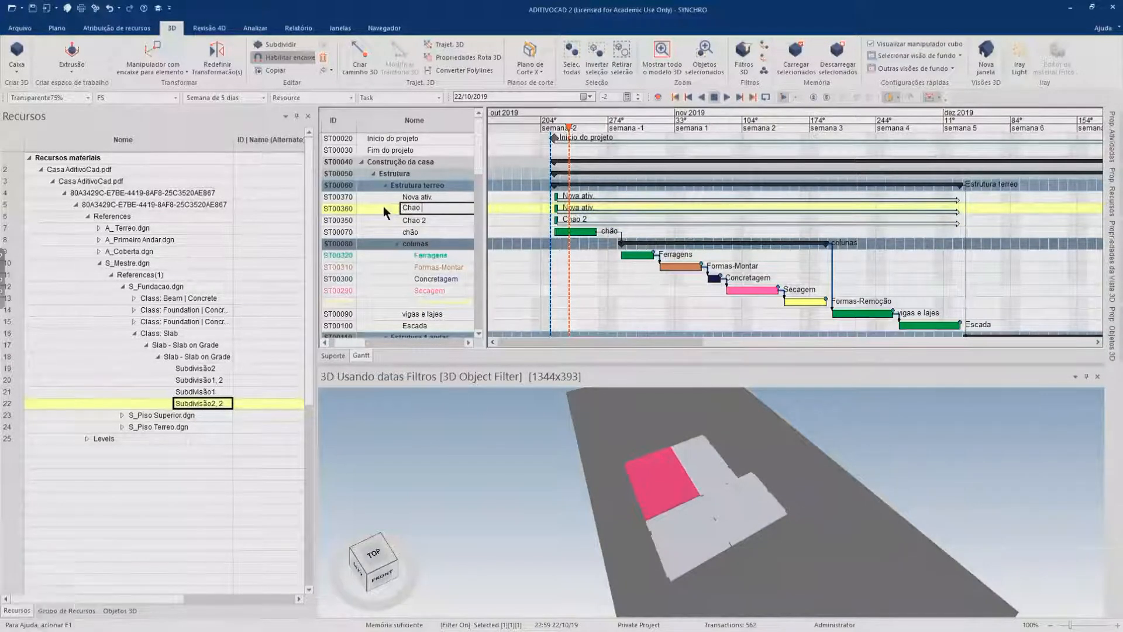
text(2.2)
key(Return)
Step: Rename the remaining new activity as Chao 1 and the original chão task as Chao 1.1
click(380, 195)
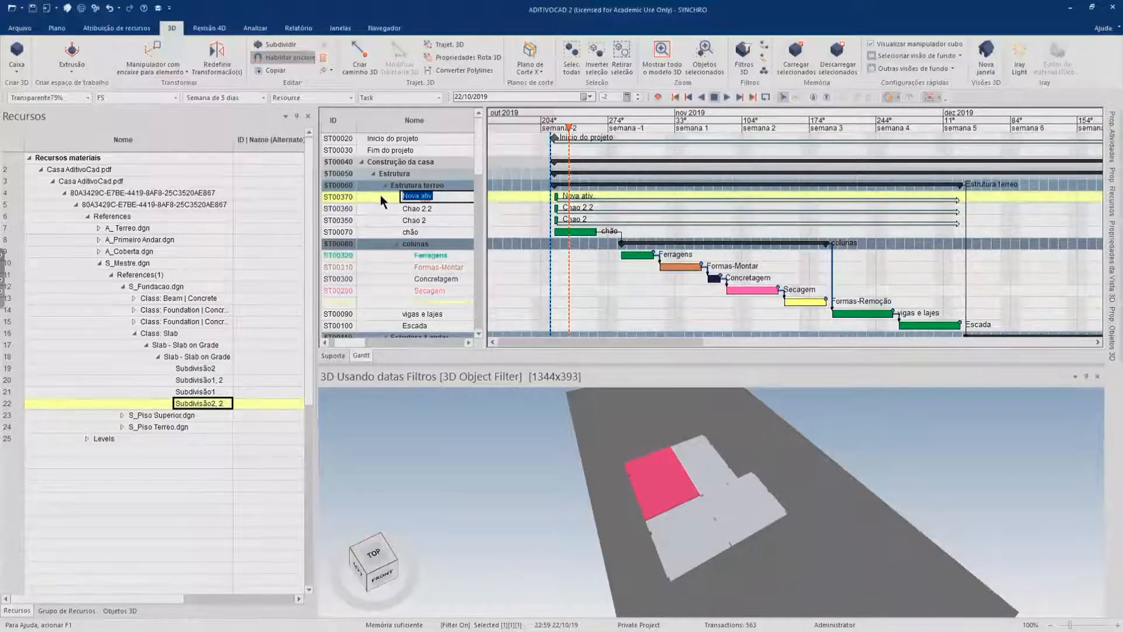
text(Chao 1)
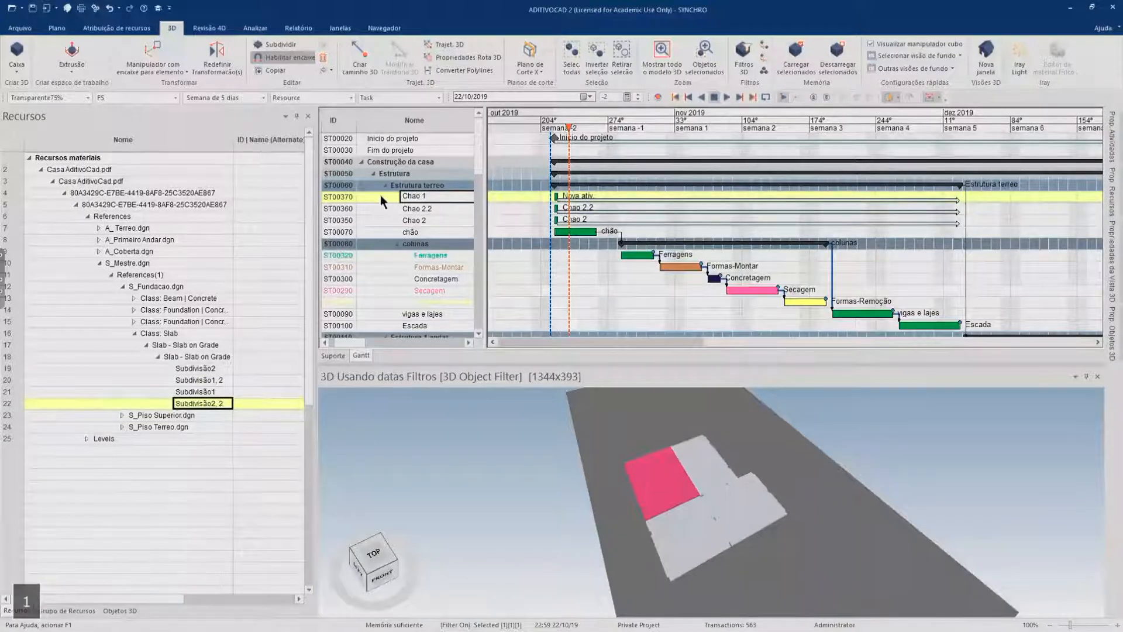
click(380, 228)
text(Chao 1.1)
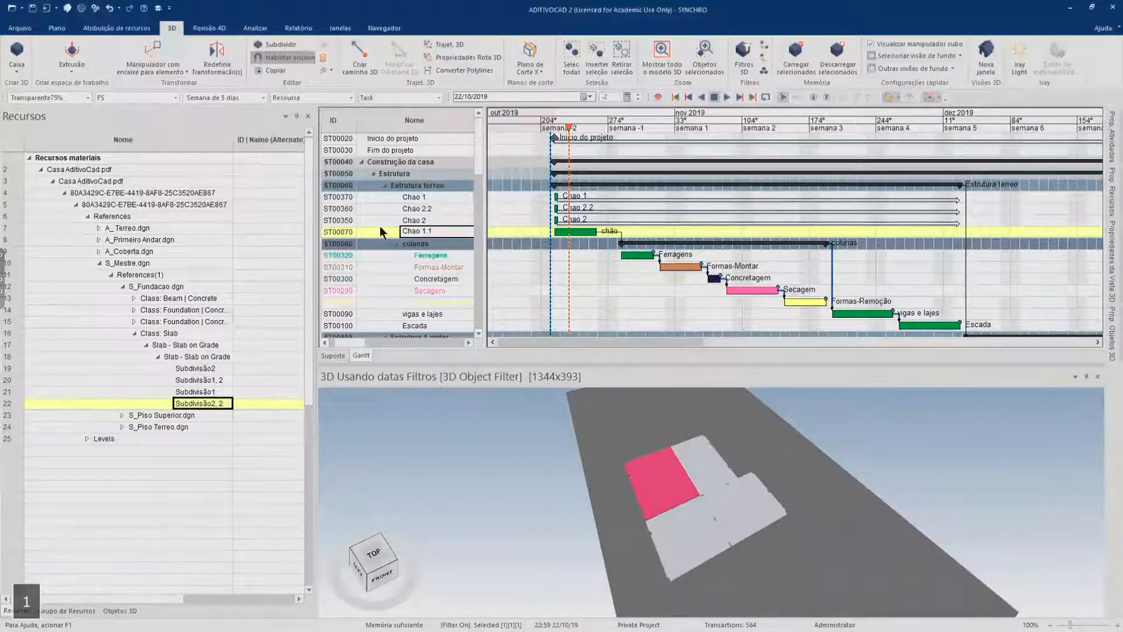
key(Return)
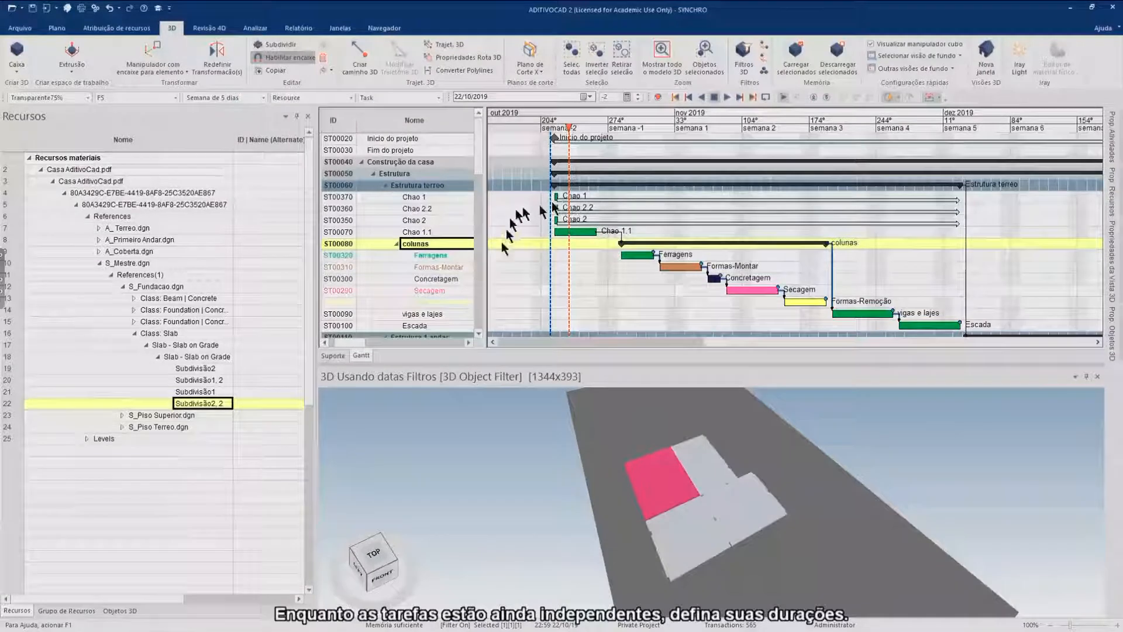
Step: Set the planned duration of Chao 1, Chao 2.2 and Chao 2 to 2 days each
drag(353, 344, 437, 353)
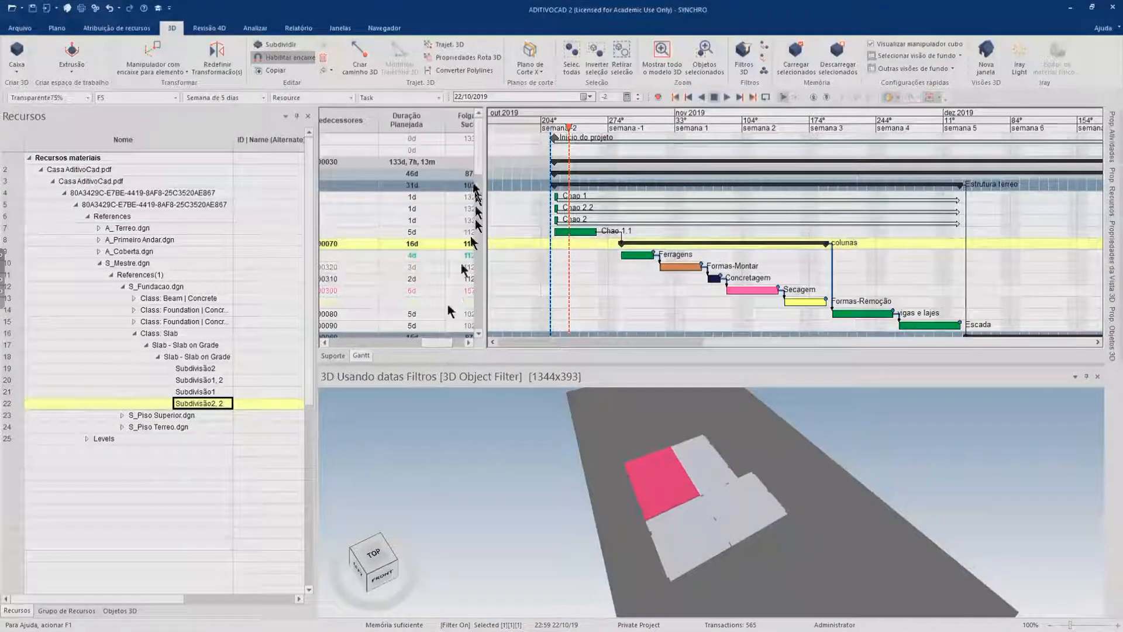
click(415, 199)
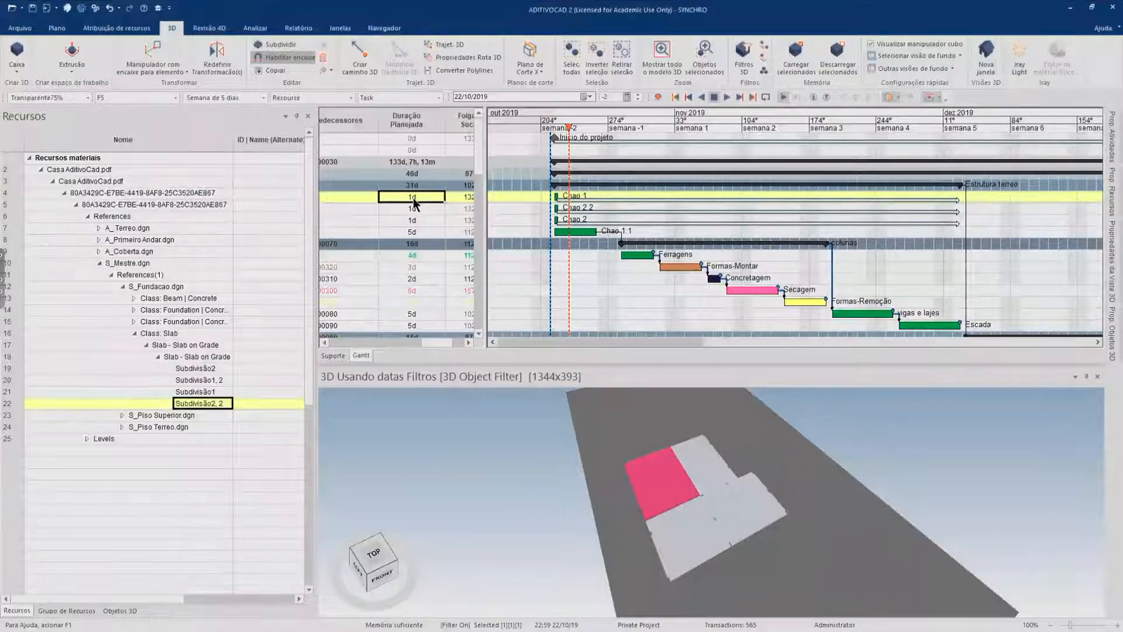
text(2)
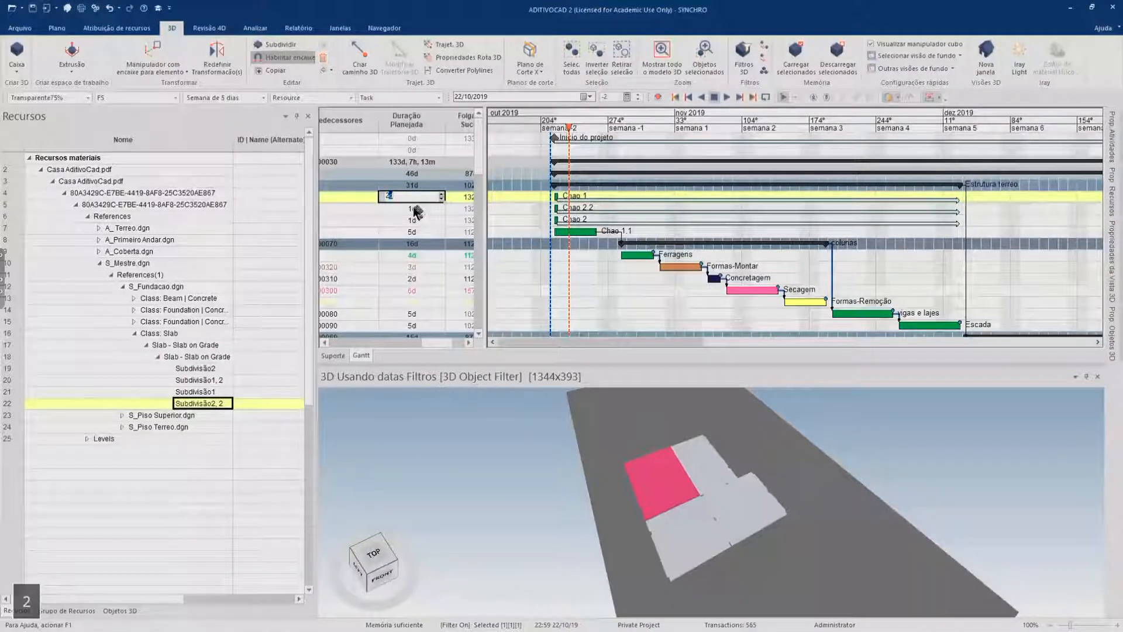
key(Return)
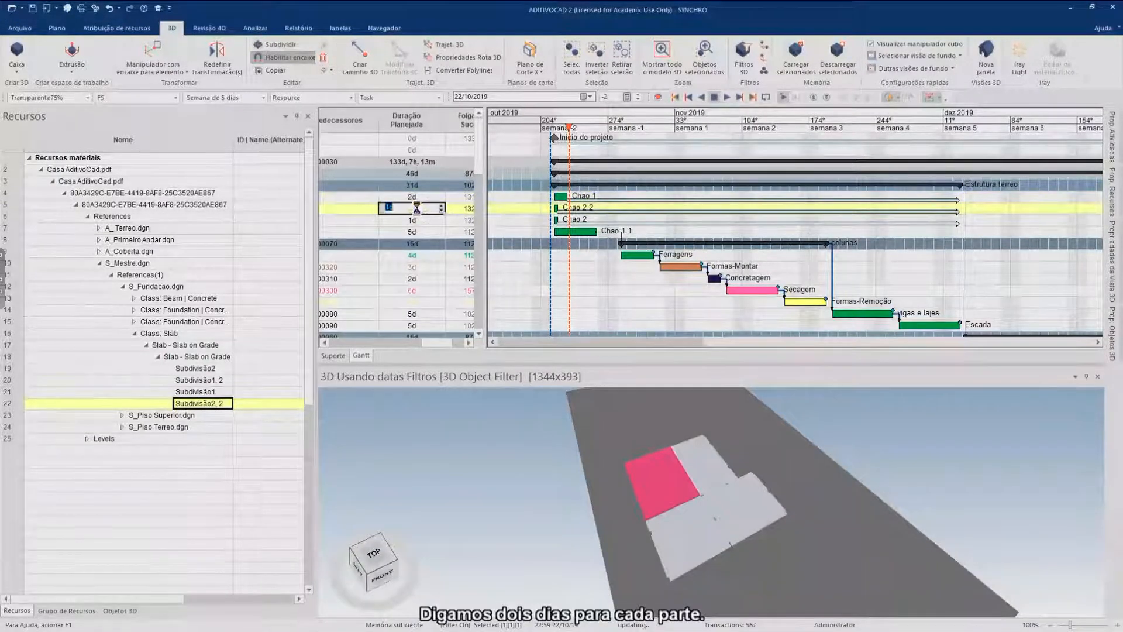
text(2)
key(Return)
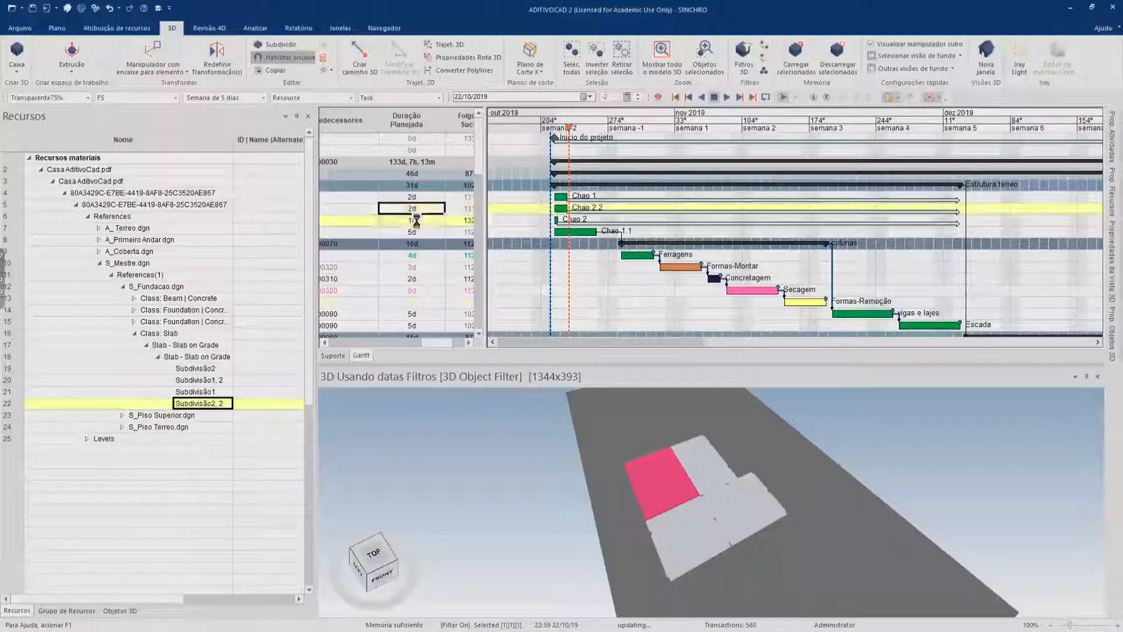
text(2)
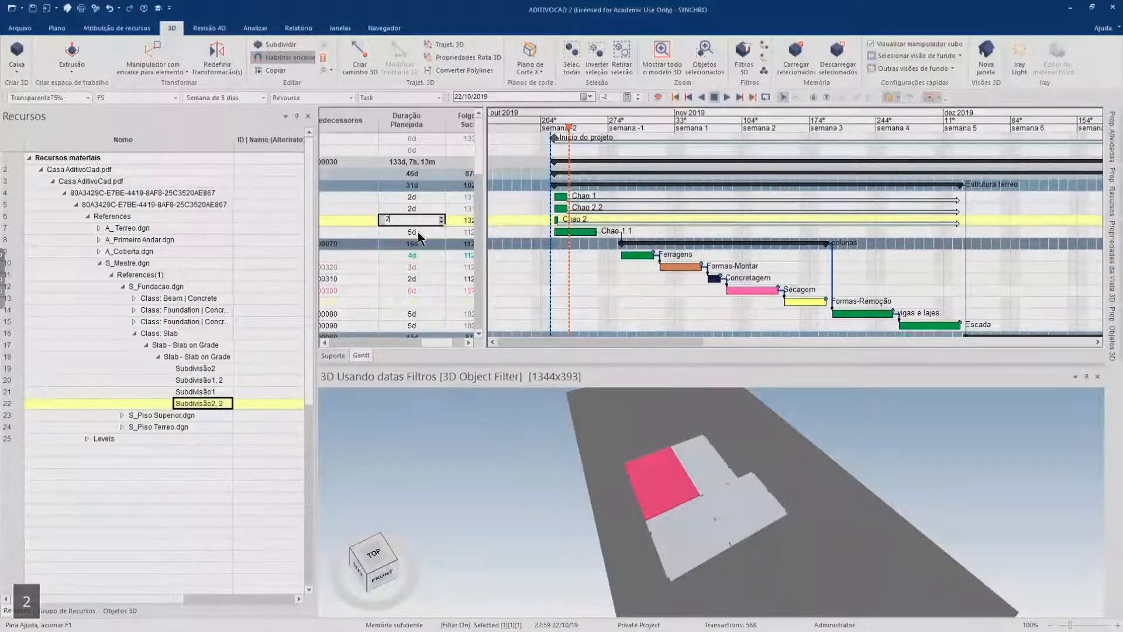
key(Return)
Step: Set the planned duration of Chao 1.1 to 2 days and accept the automatic rescheduling of the dependent activities
click(417, 230)
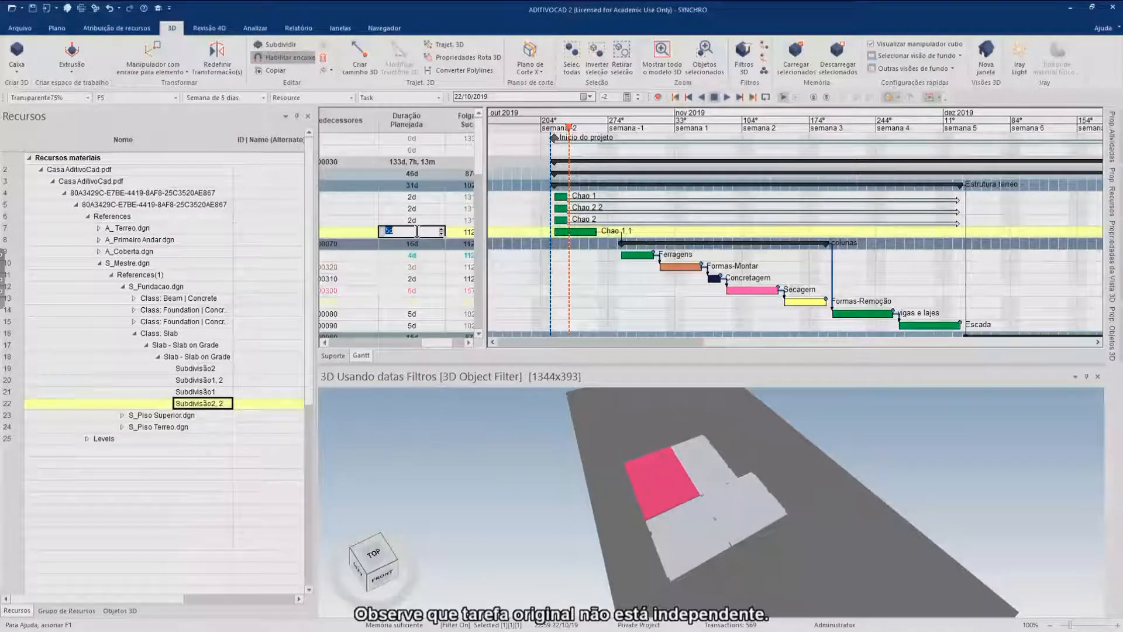
text(2)
key(Return)
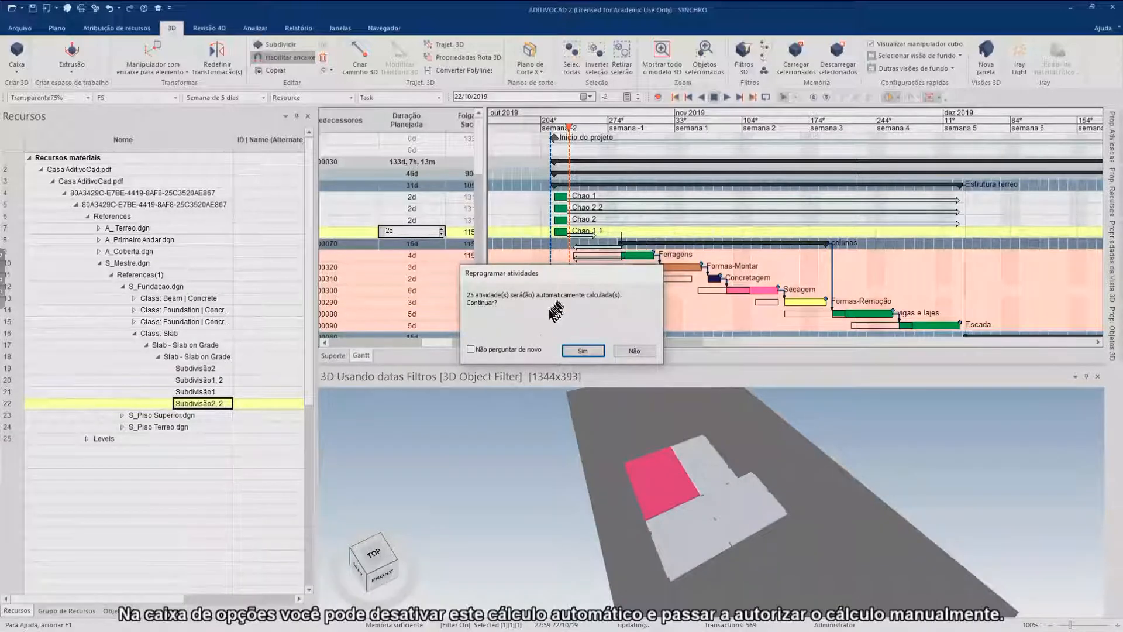
click(582, 351)
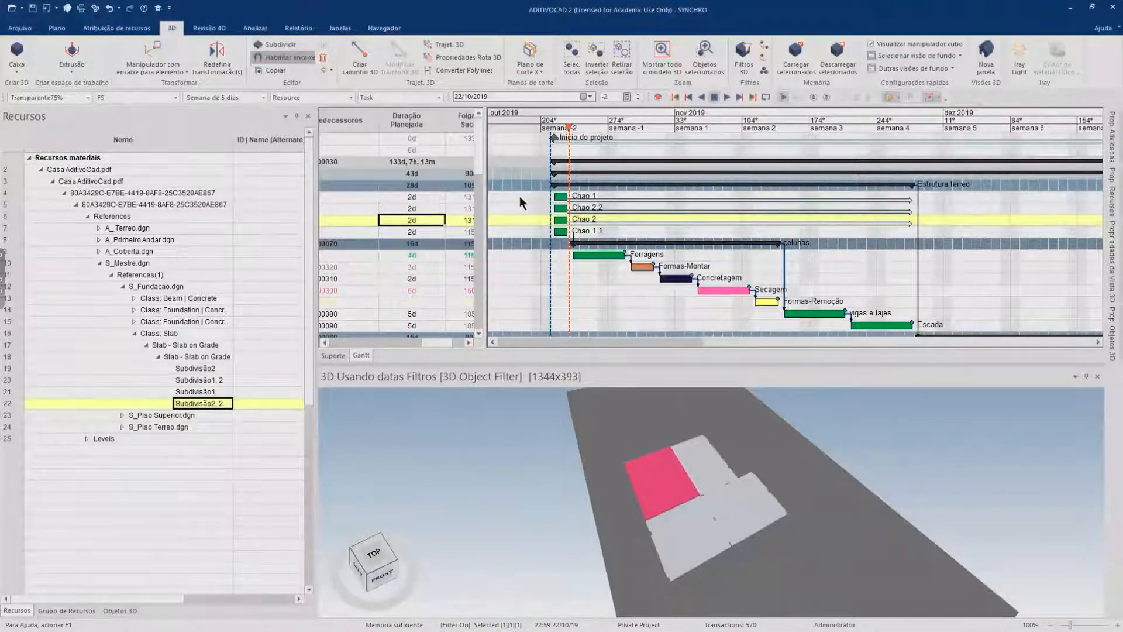
Step: Link Chao 1, Chao 2.2, Chao 2 and Chao 1.1 in sequence with FS relationships and accept the automatic rescheduling
click(520, 195)
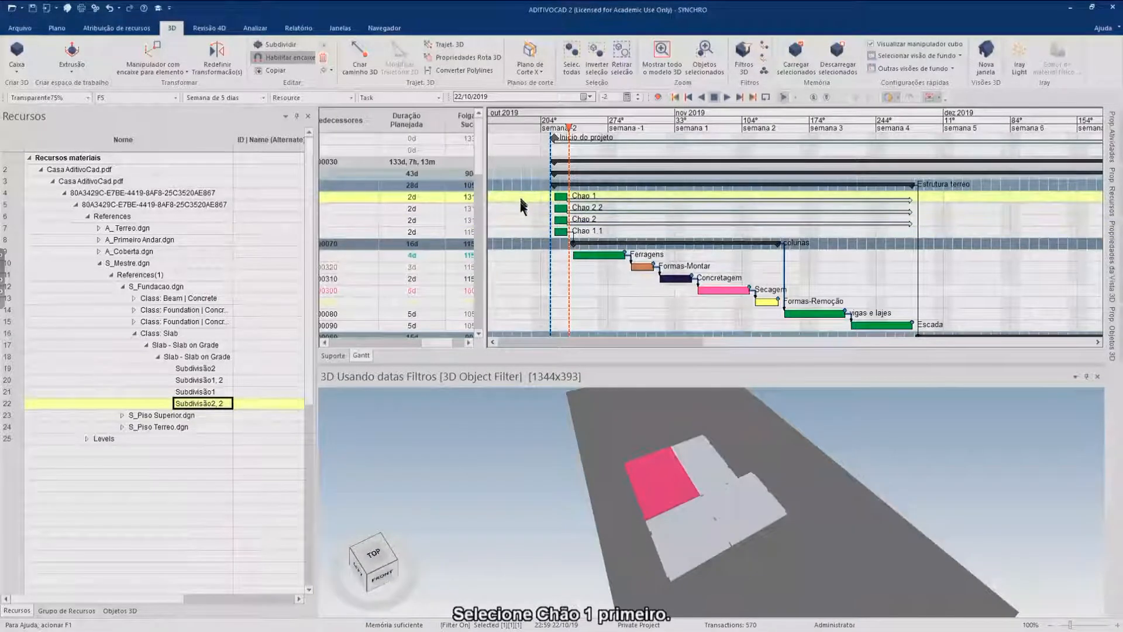
shift+click(524, 230)
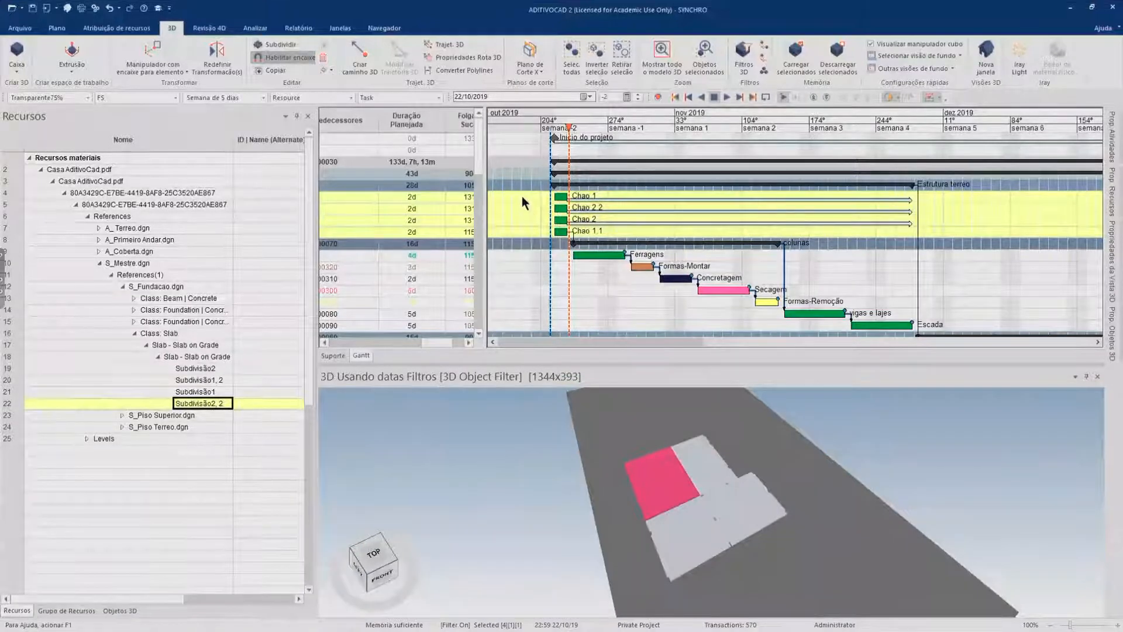
key(ctrl)
key(ctrl)
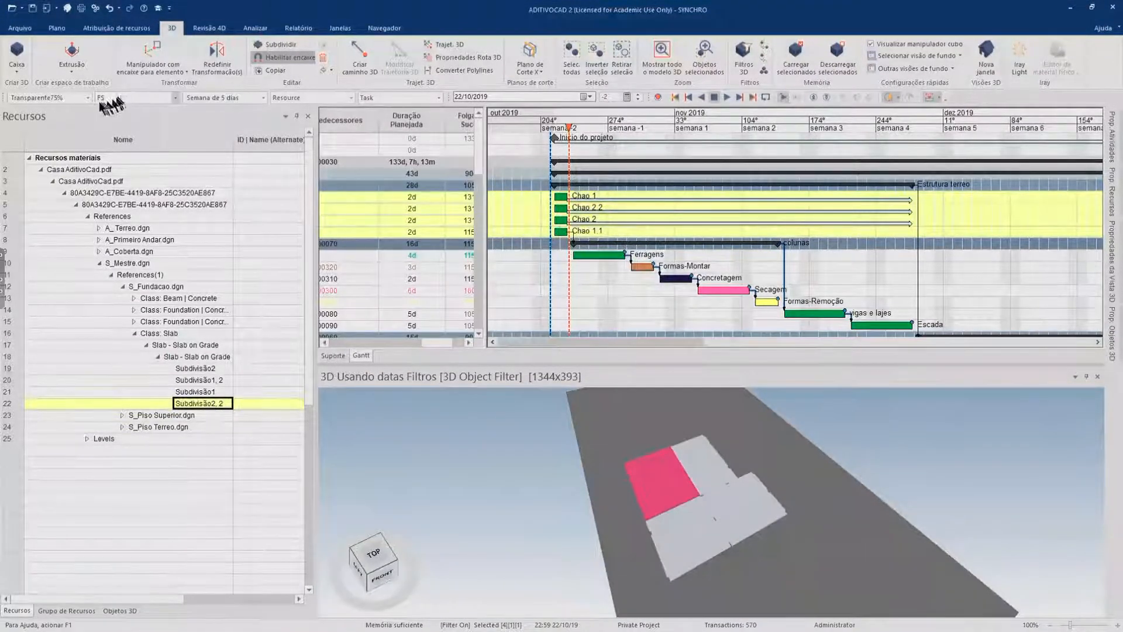
click(177, 97)
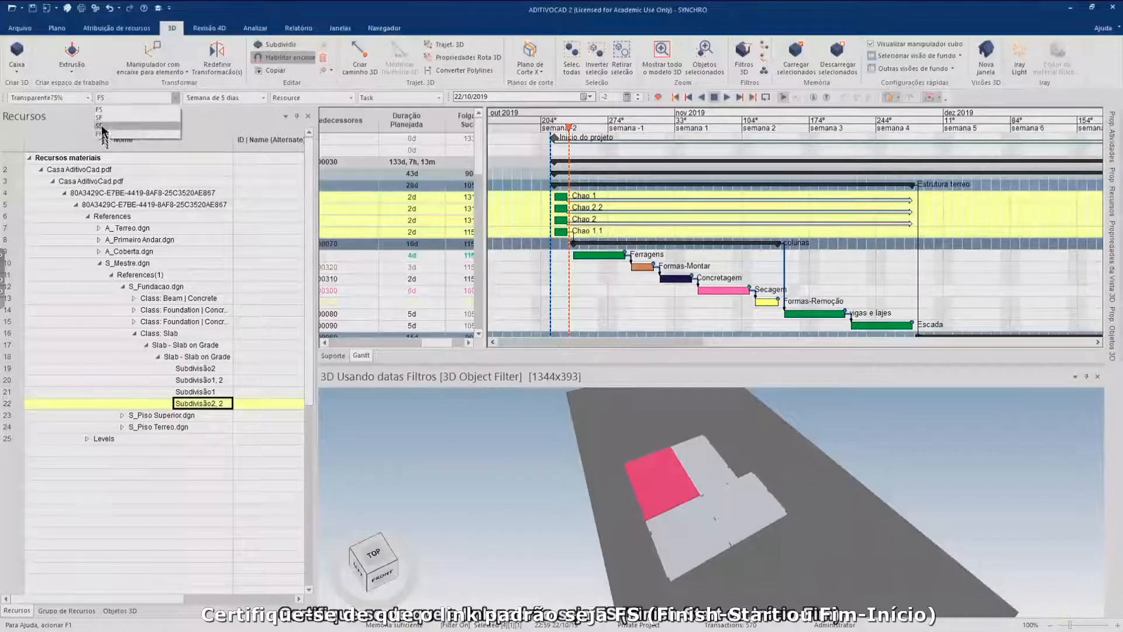
click(100, 110)
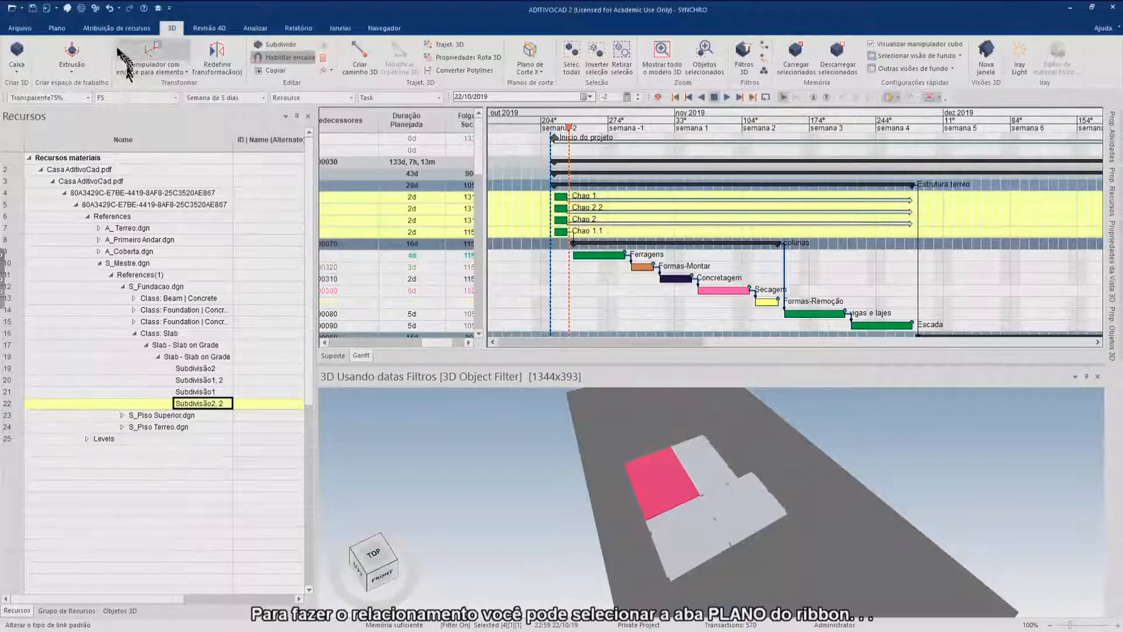
click(59, 30)
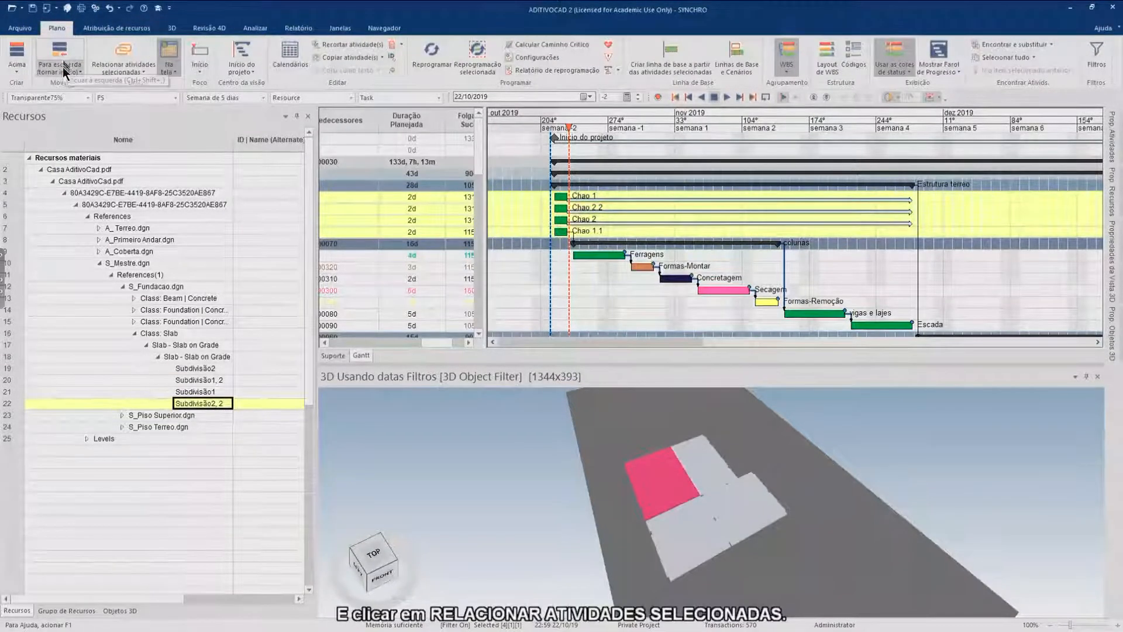
click(131, 57)
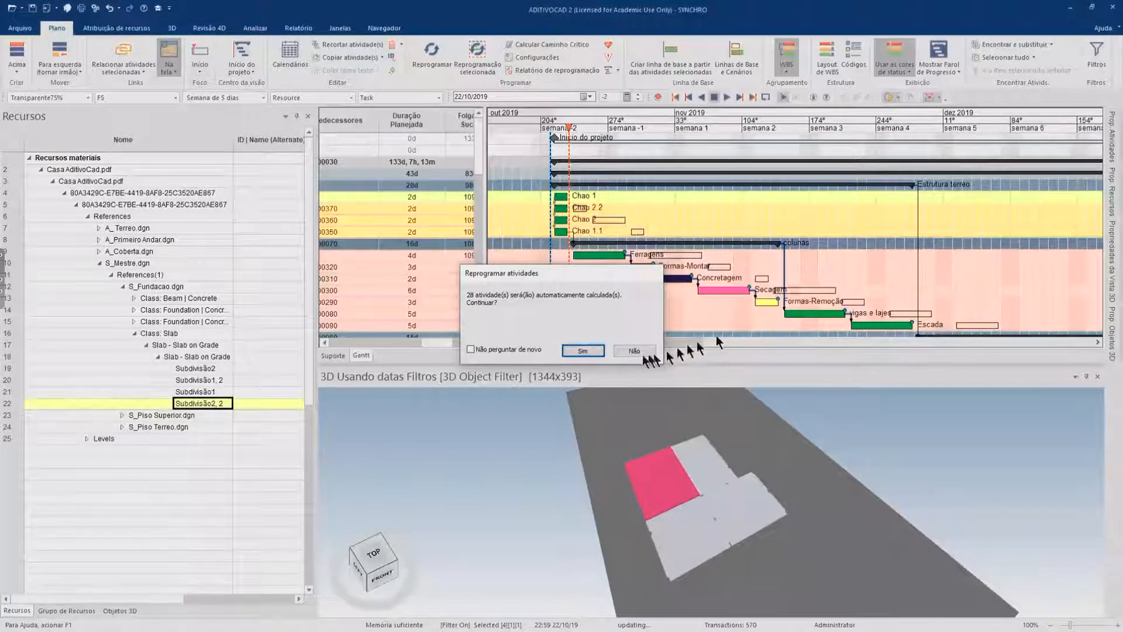
click(583, 350)
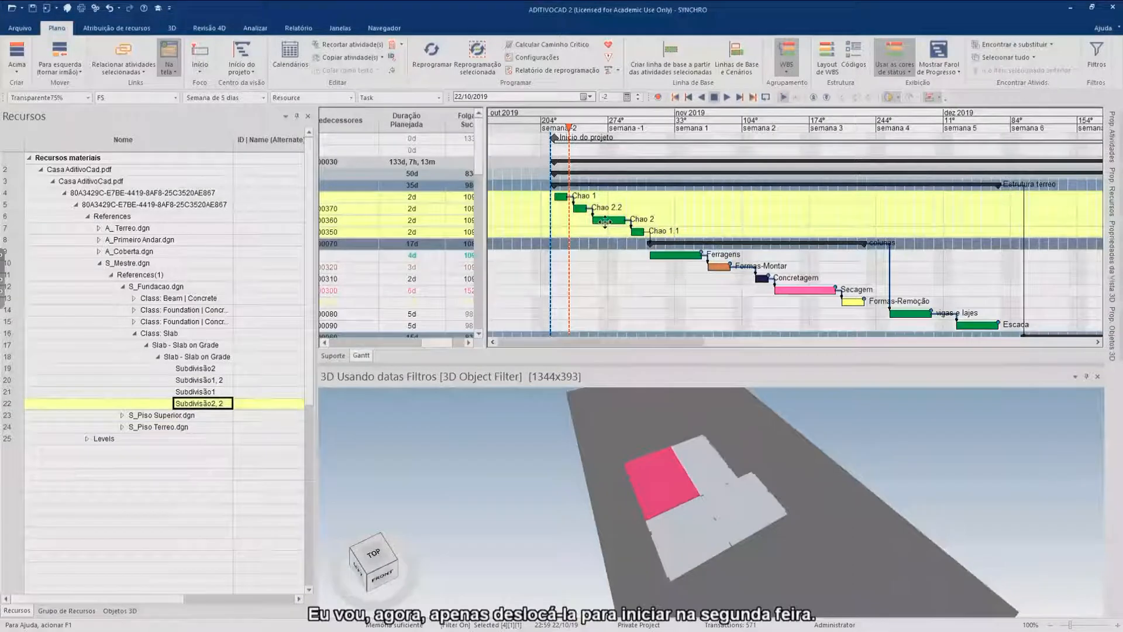
Step: Move Chao 2 to start on Monday 28/10/19, accepting the no-reschedule constraint and the recalculation of the dependent activities
drag(605, 220, 616, 221)
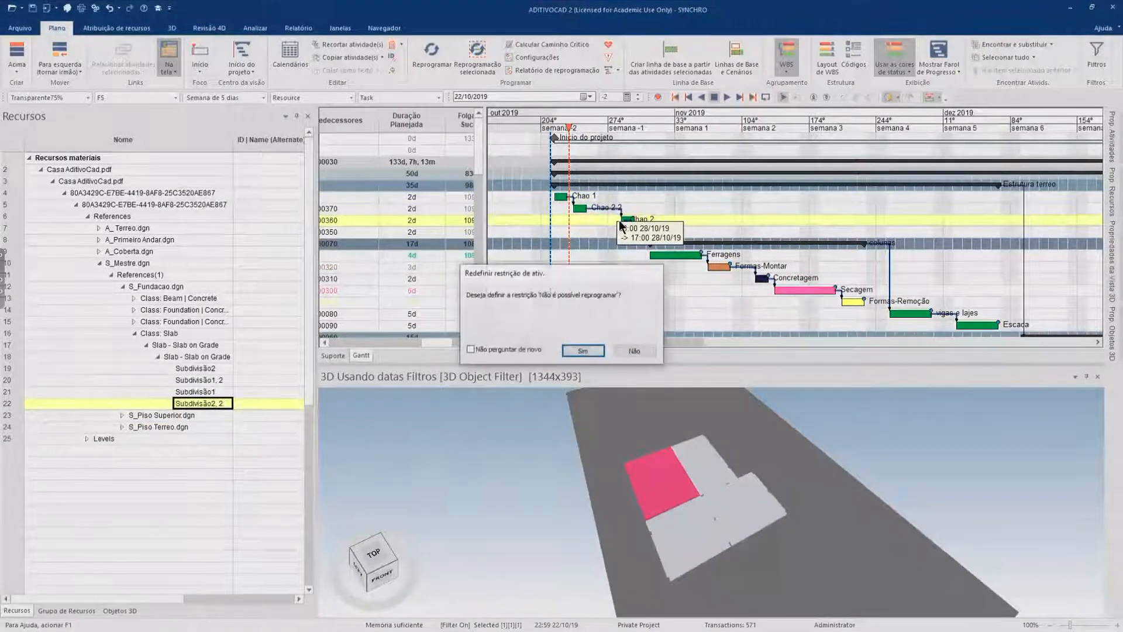
click(591, 351)
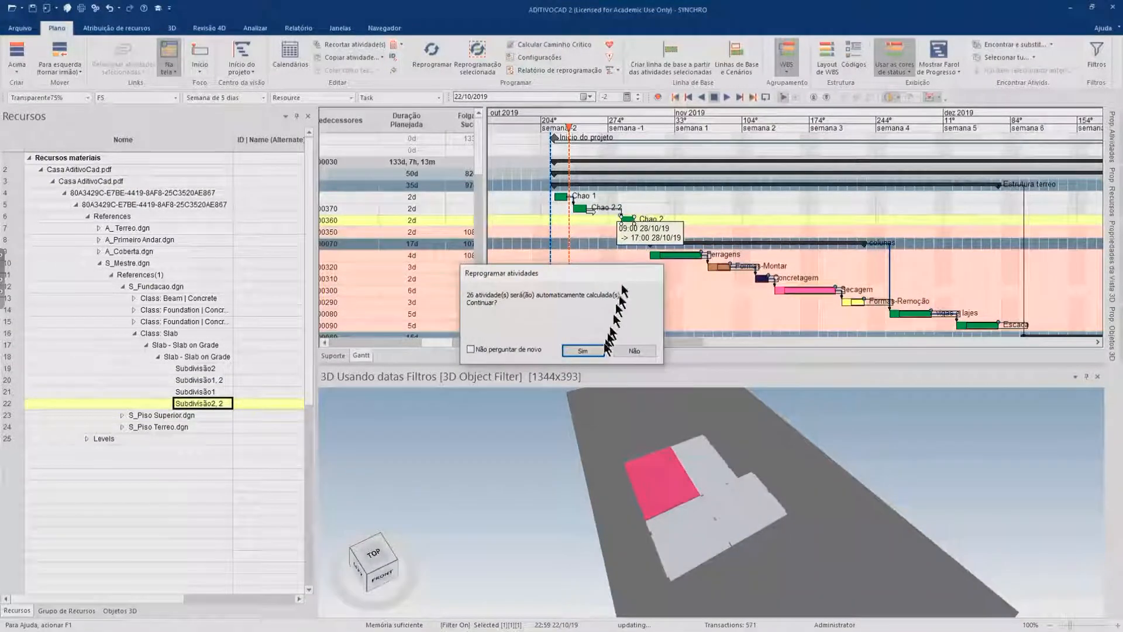
click(588, 351)
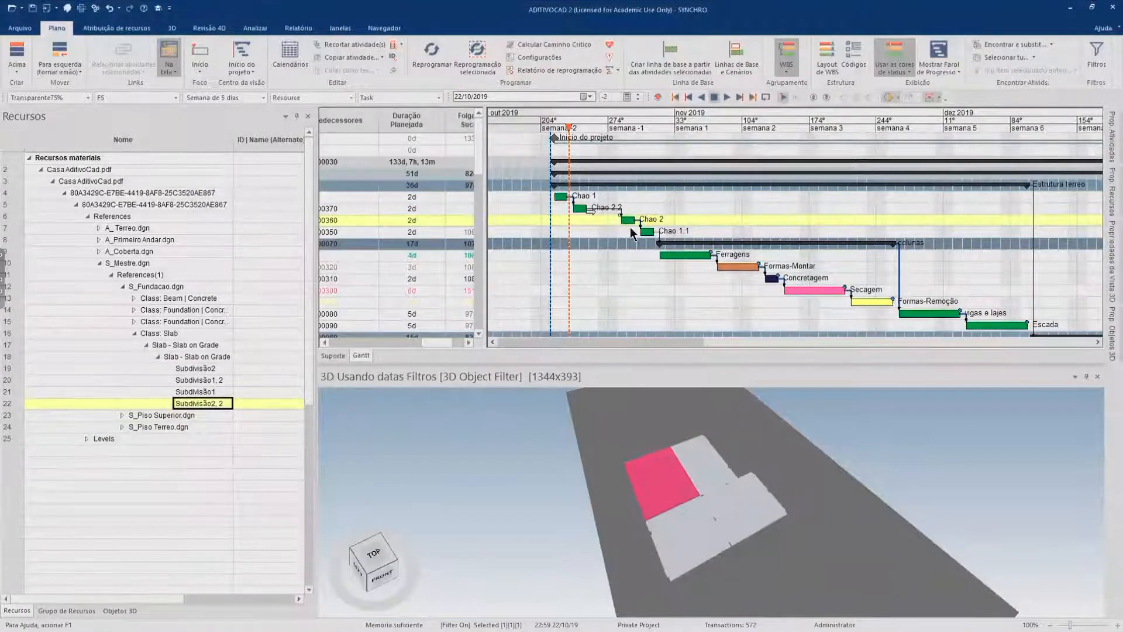
Step: Clear the slab part selection and move the Gantt focus date back to 20/10/2019, before Chao 1 starts
click(585, 197)
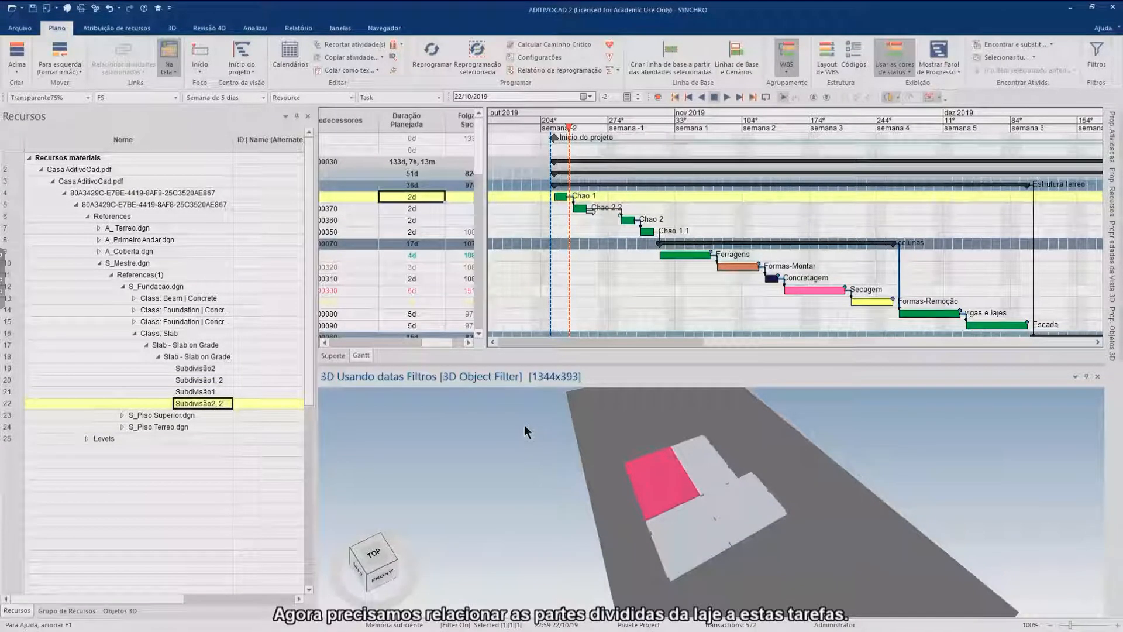
key(Escape)
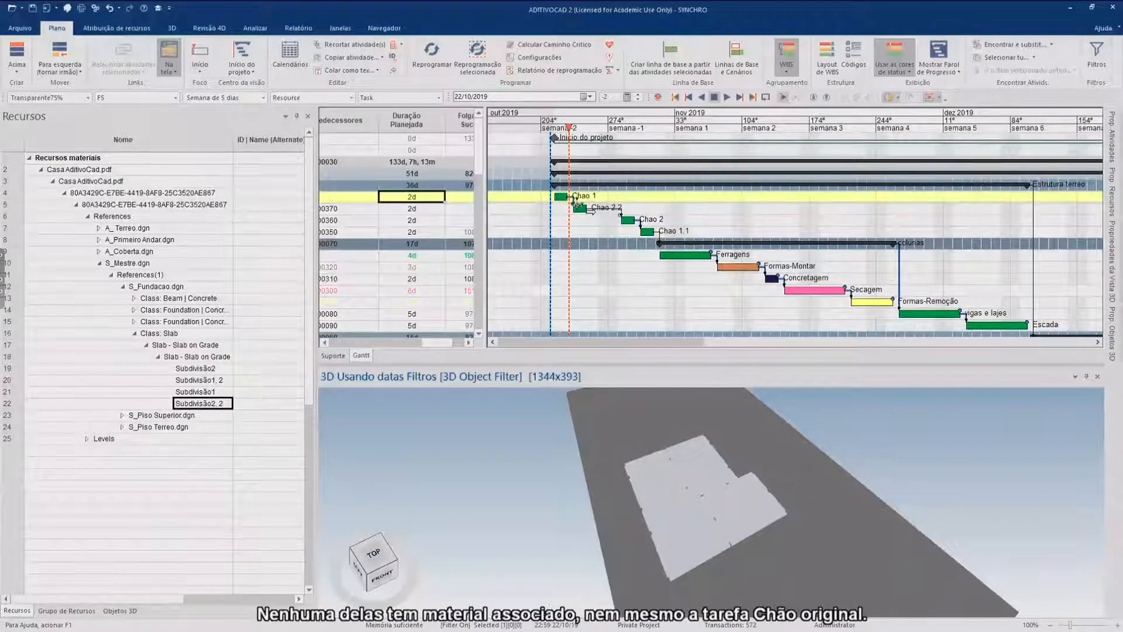
drag(569, 127, 550, 127)
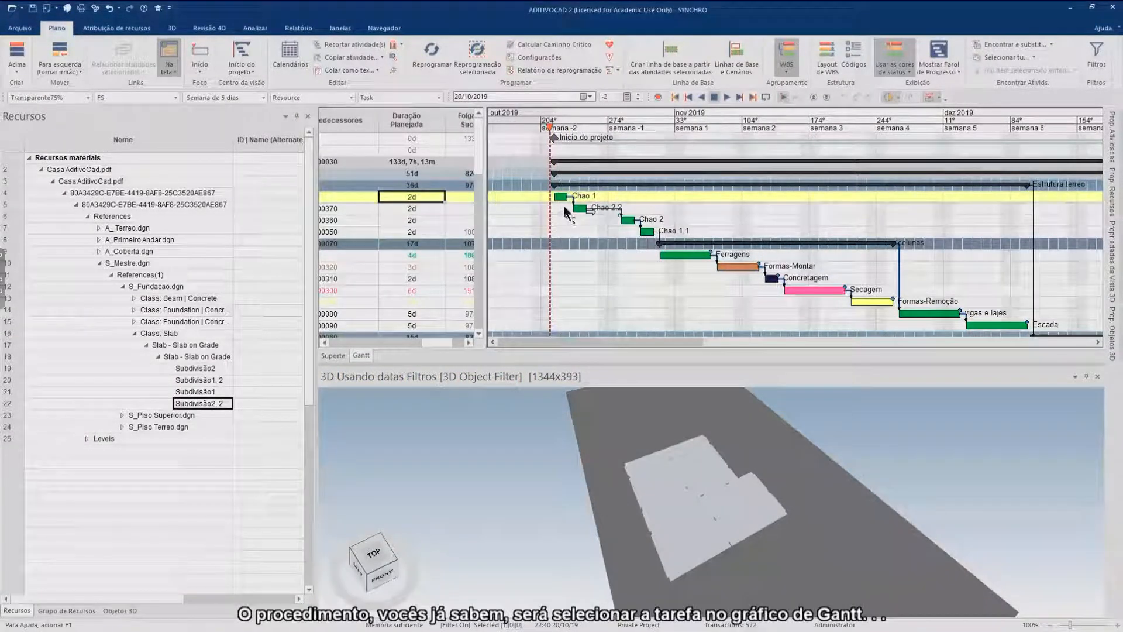
Step: Assign the slab part Subdivisão1 to the task Chao 1 using the Instalar appearance profile
click(538, 197)
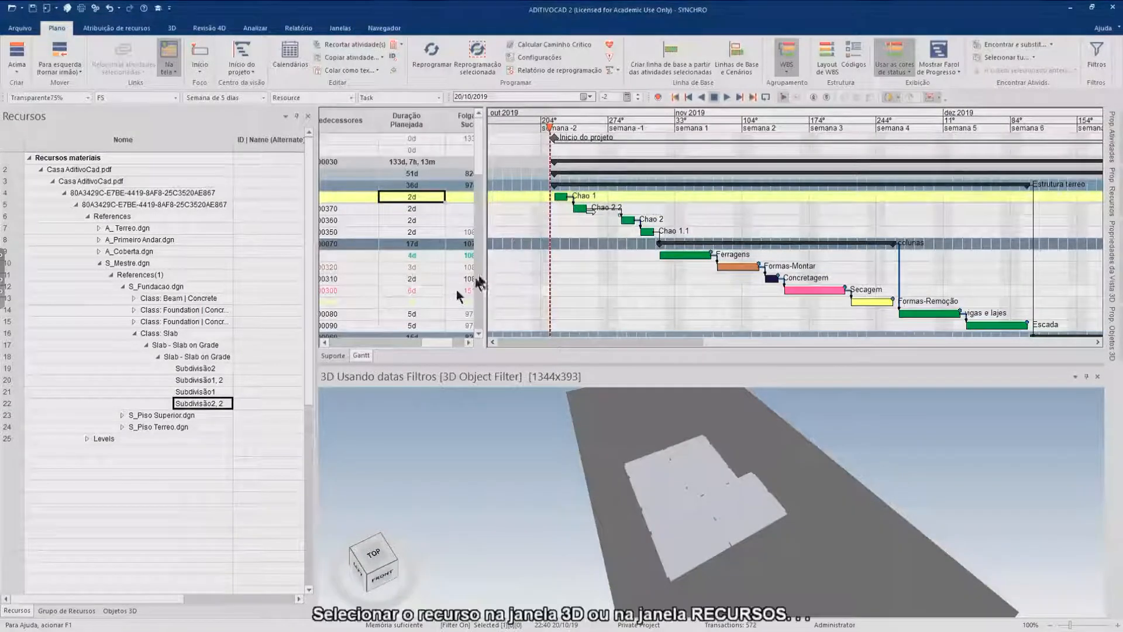
click(193, 391)
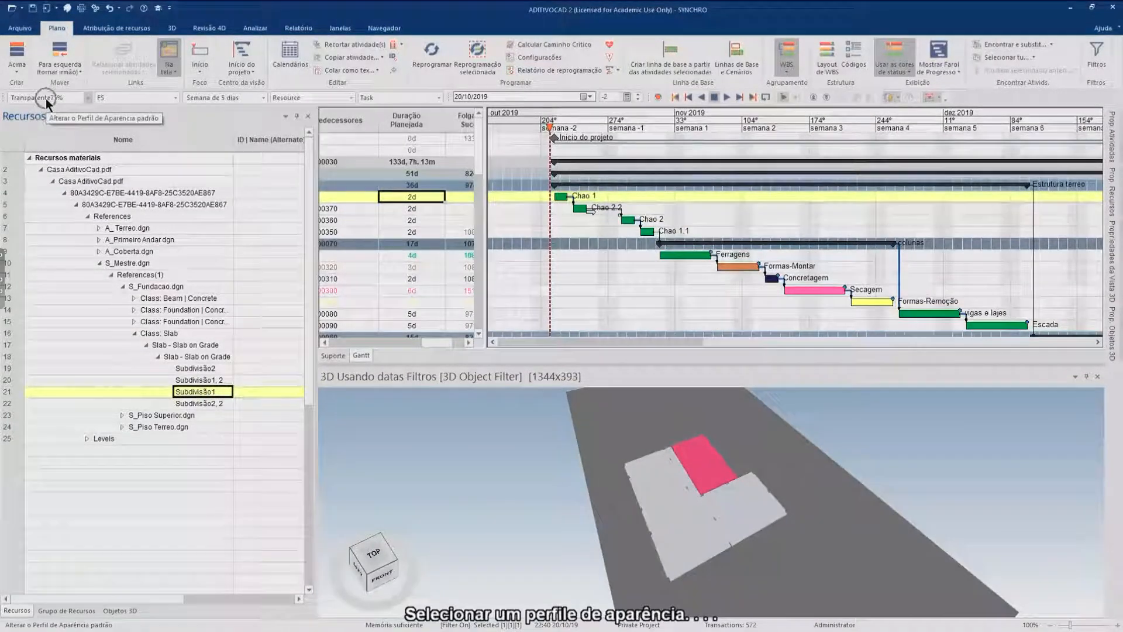
click(85, 98)
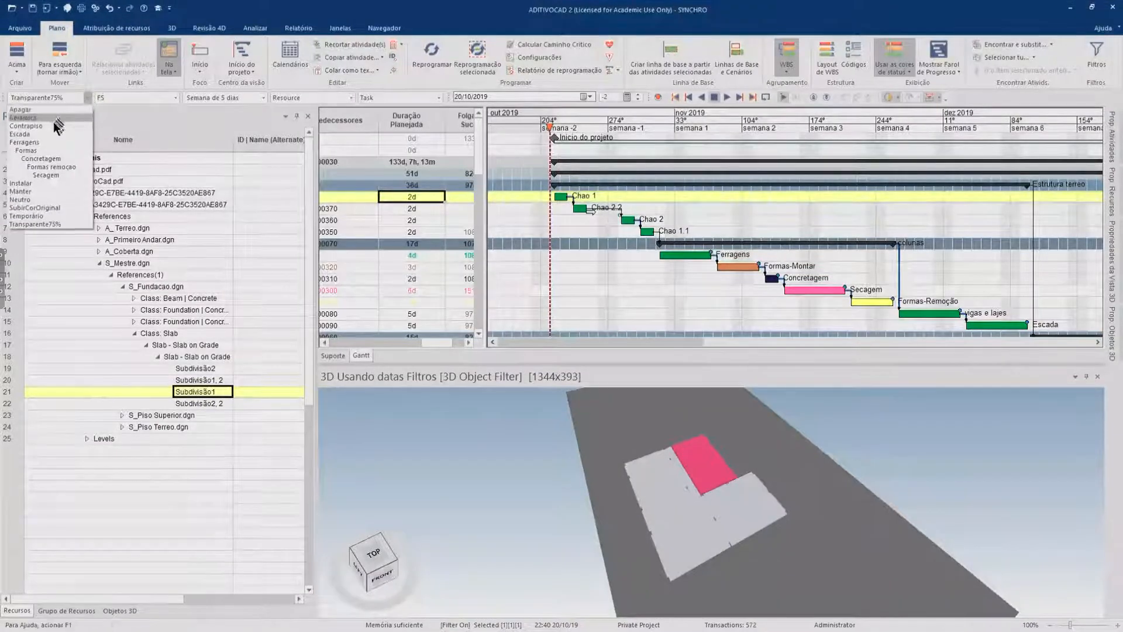
click(31, 182)
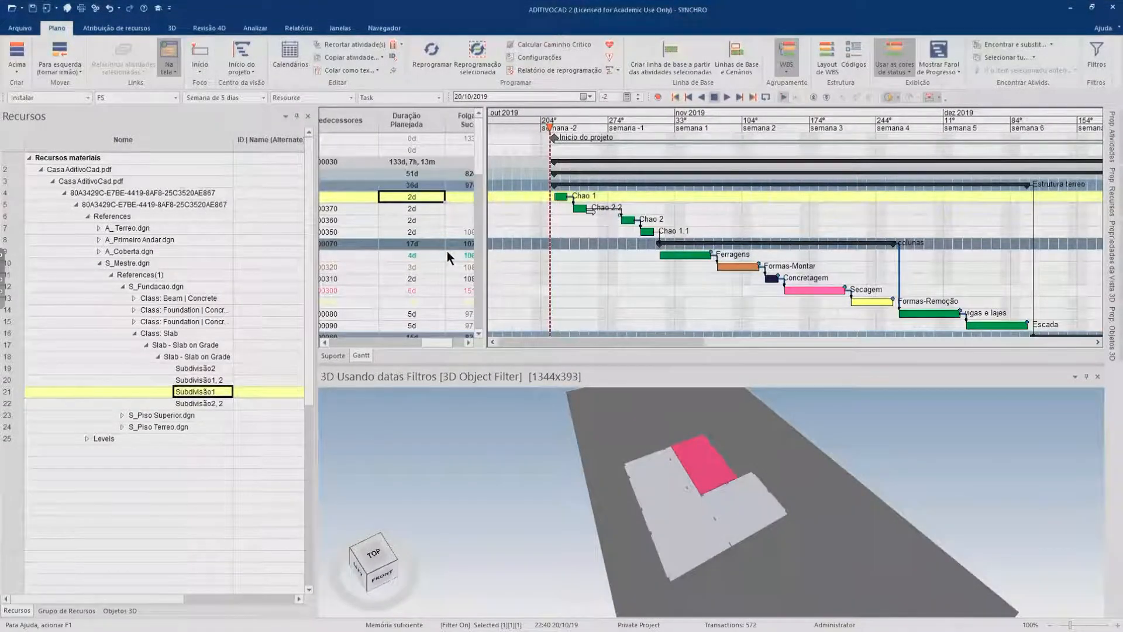
key(ctrl+shift+a)
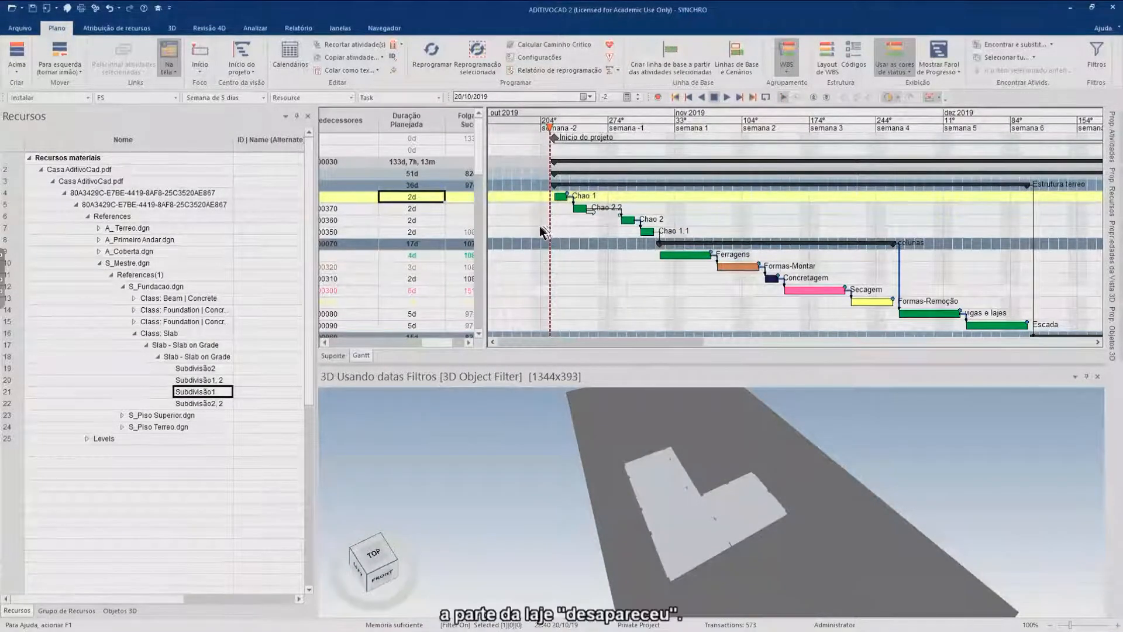
Step: Assign the slab part Subdivisão2, 2 to the task Chao 2.2 with the Instalar profile
click(563, 206)
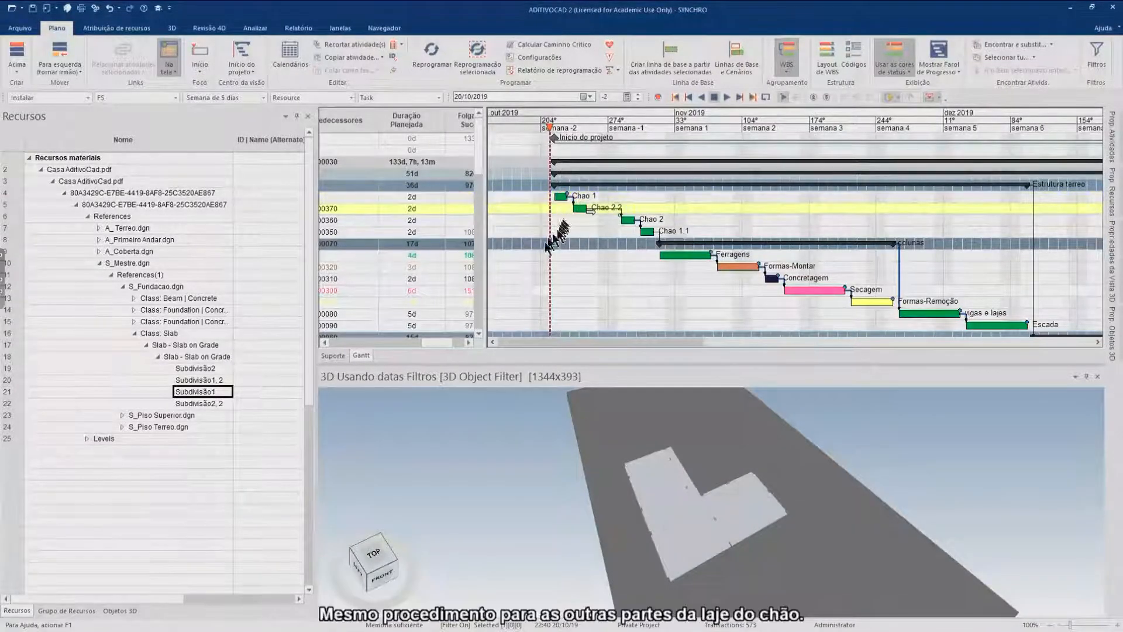
click(202, 404)
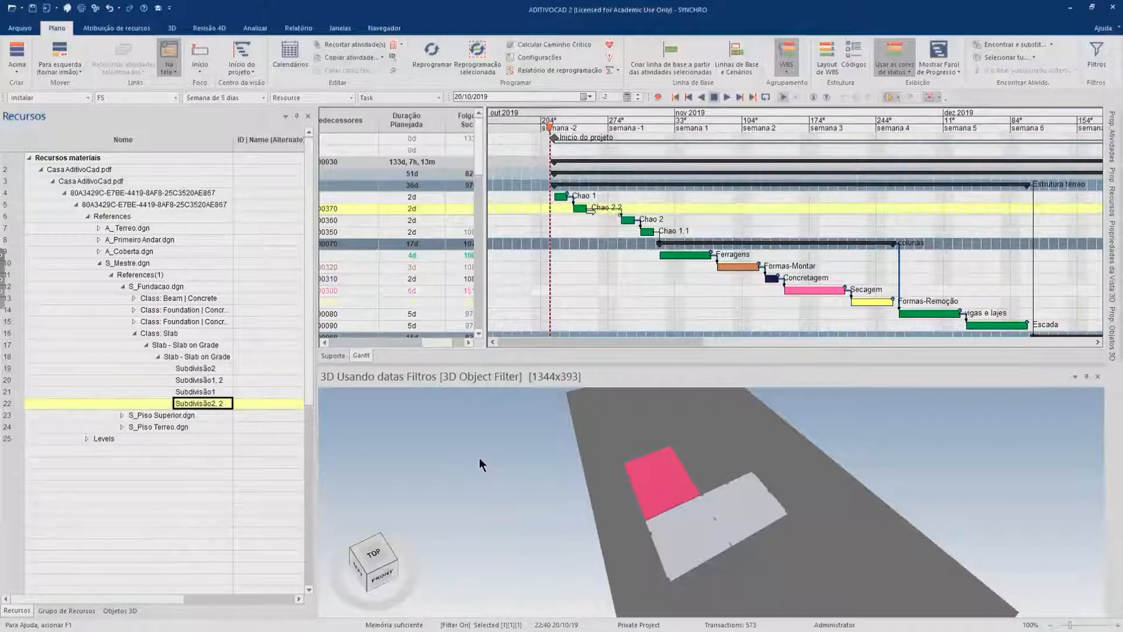
key(ctrl+shift+a)
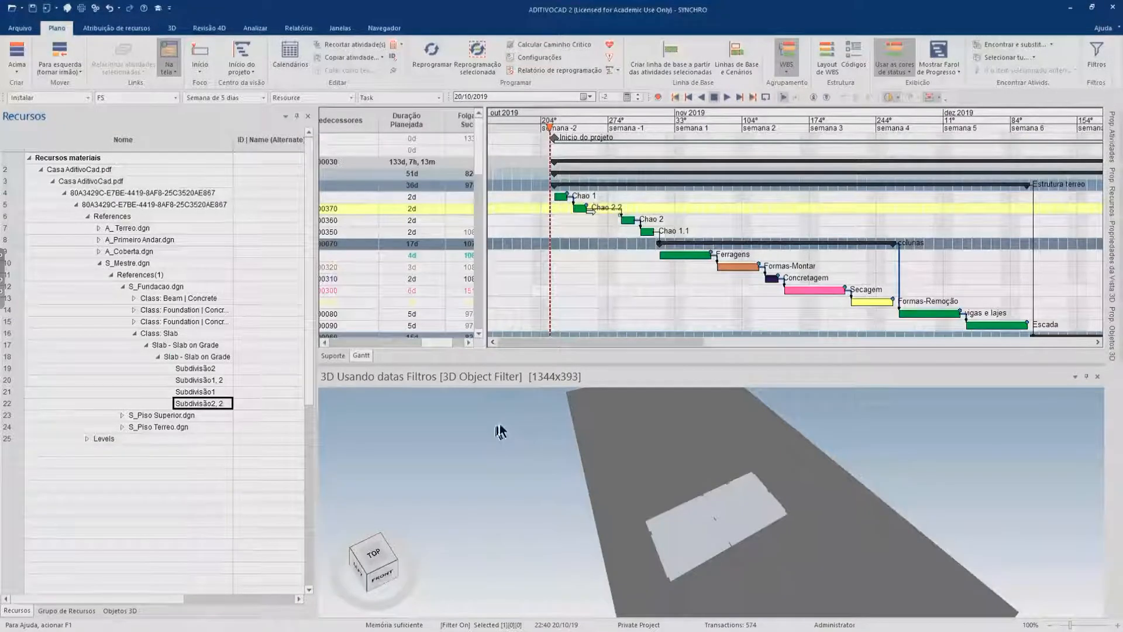
Step: Assign the slab part Subdivisão2 to the task Chao 2 with the Instalar profile
click(584, 219)
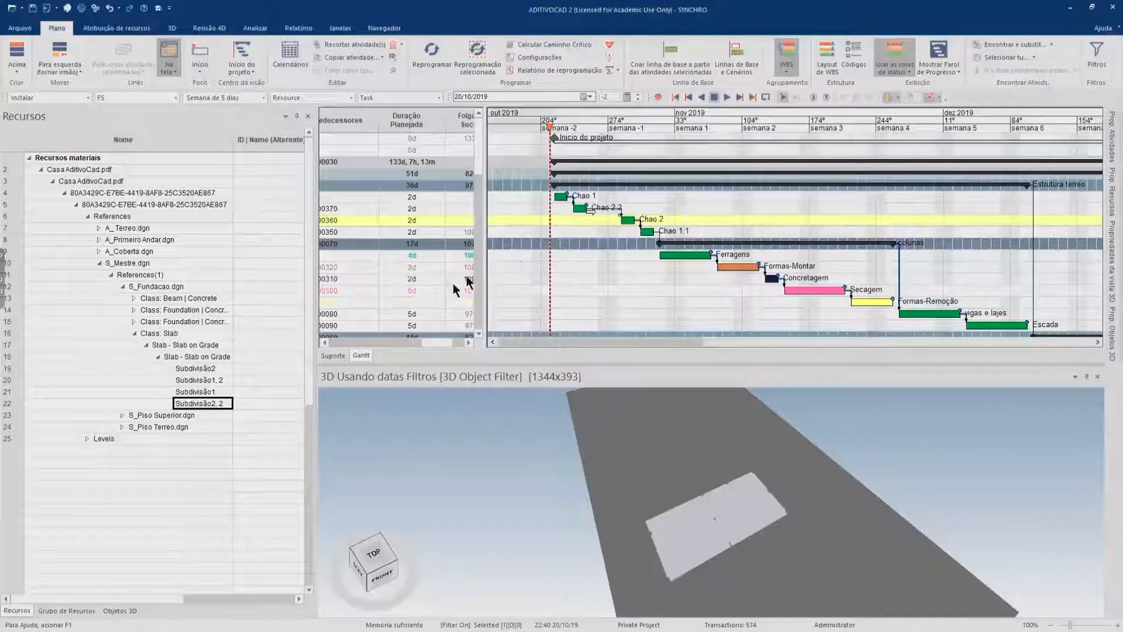
click(204, 369)
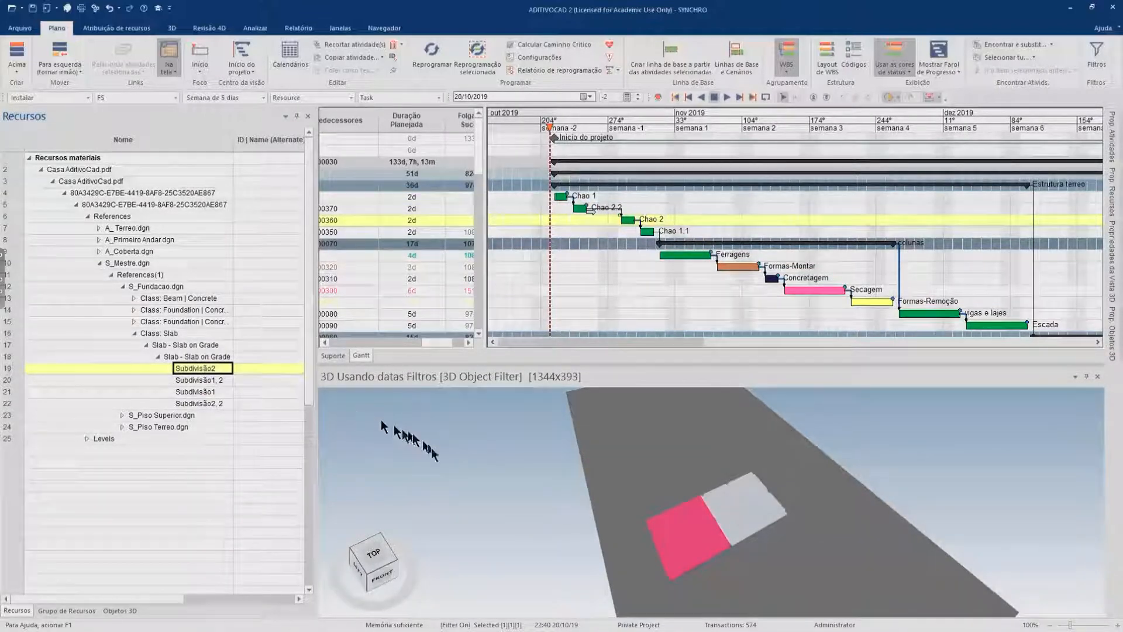
key(ctrl+shift+a)
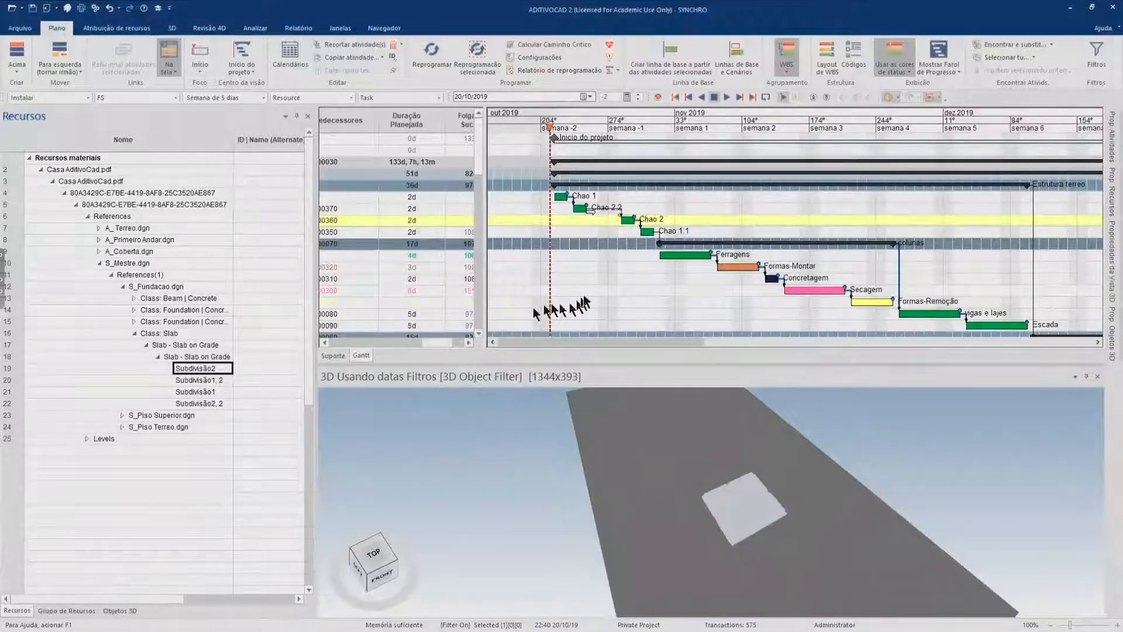
Step: Assign the slab part Subdivisão1, 2 to the task Chao 1.1 with the Instalar profile
click(628, 231)
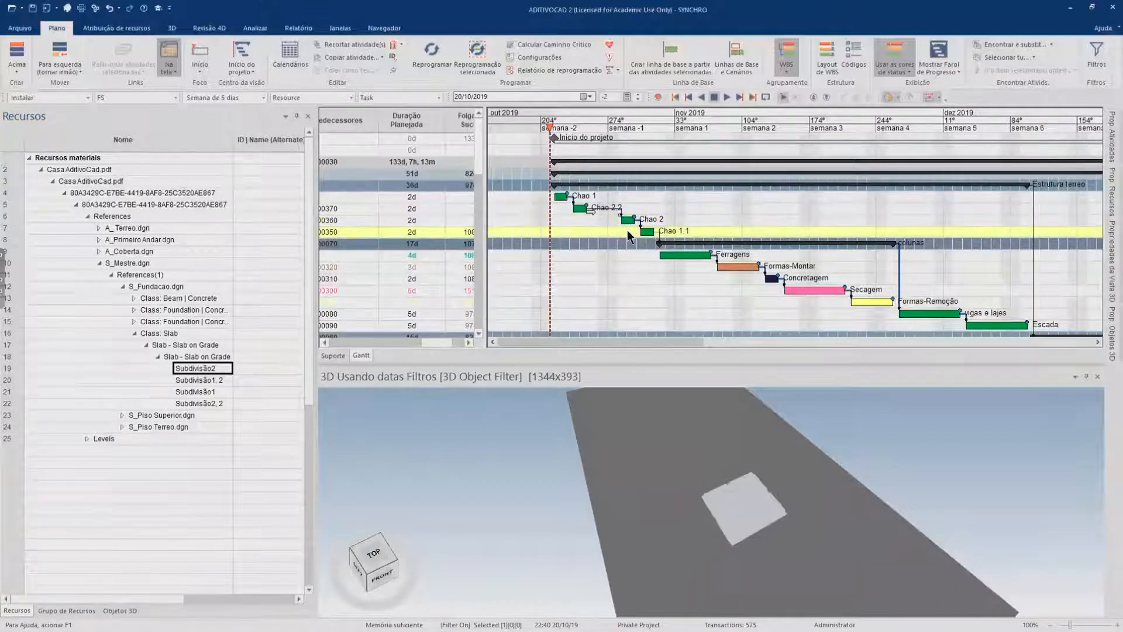
click(198, 381)
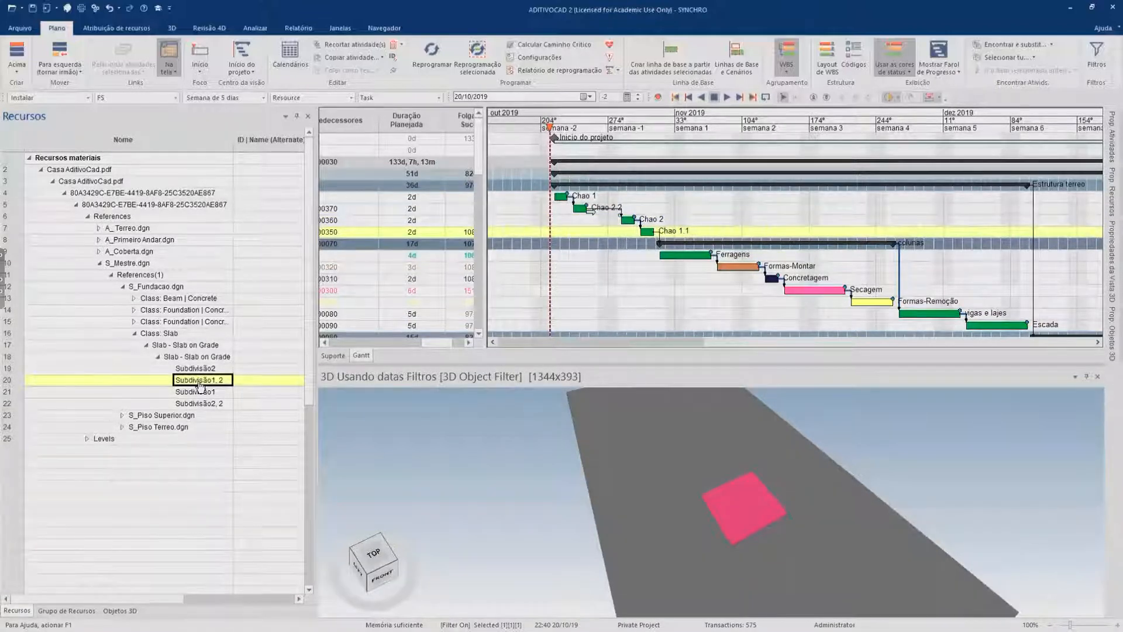
key(ctrl+shift+a)
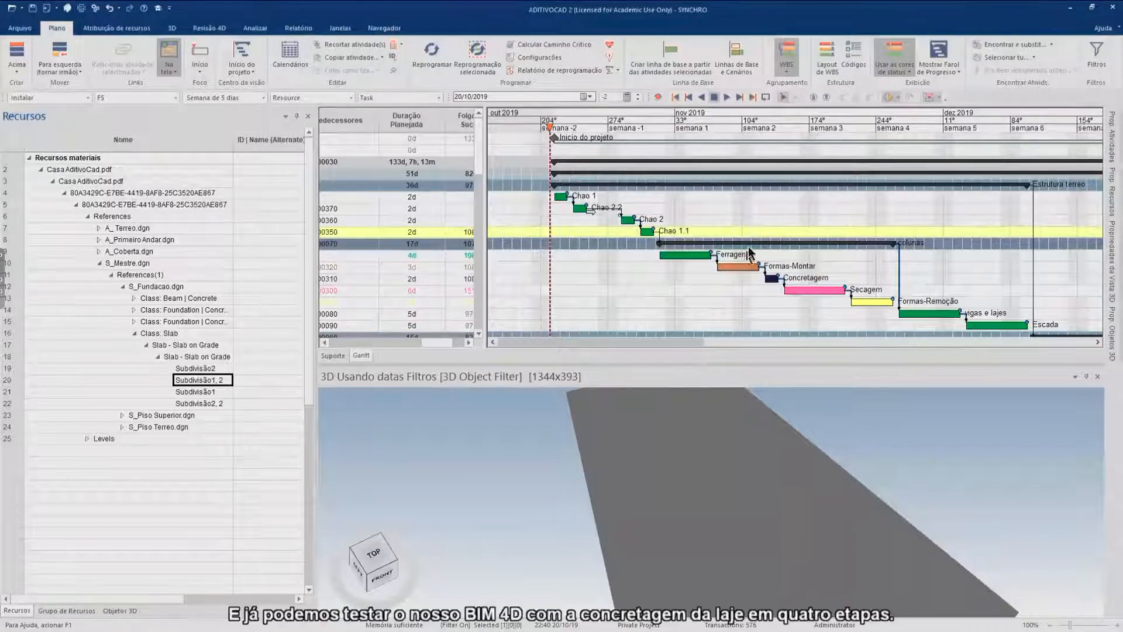
Step: Play the 4D simulation from 20/10/2019 to check the four-stage construction of the ground slab
click(725, 97)
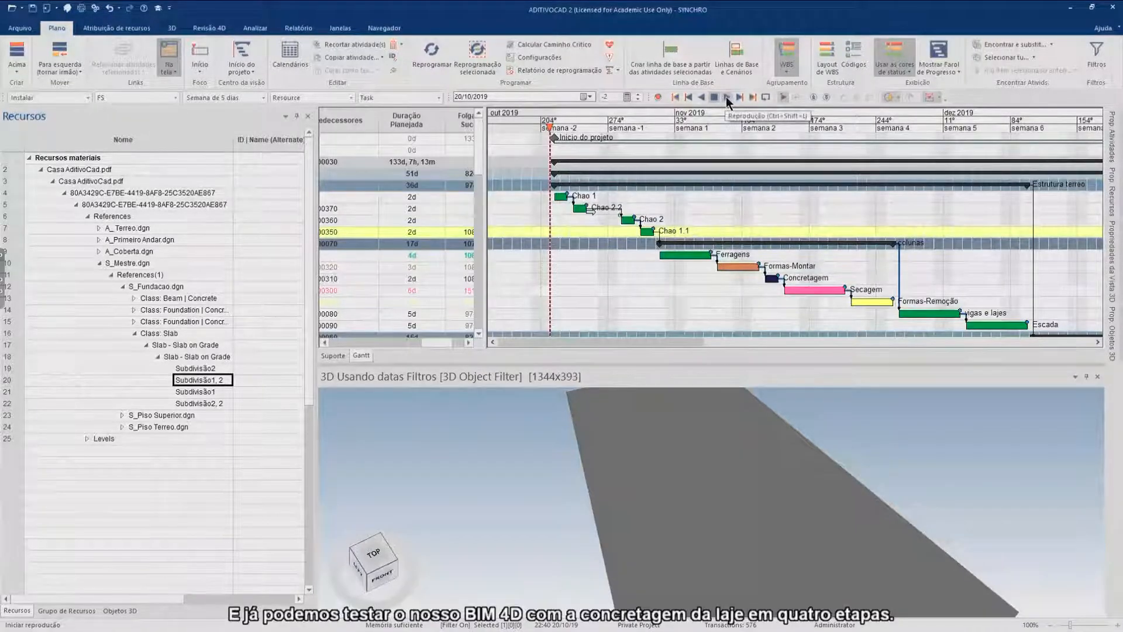